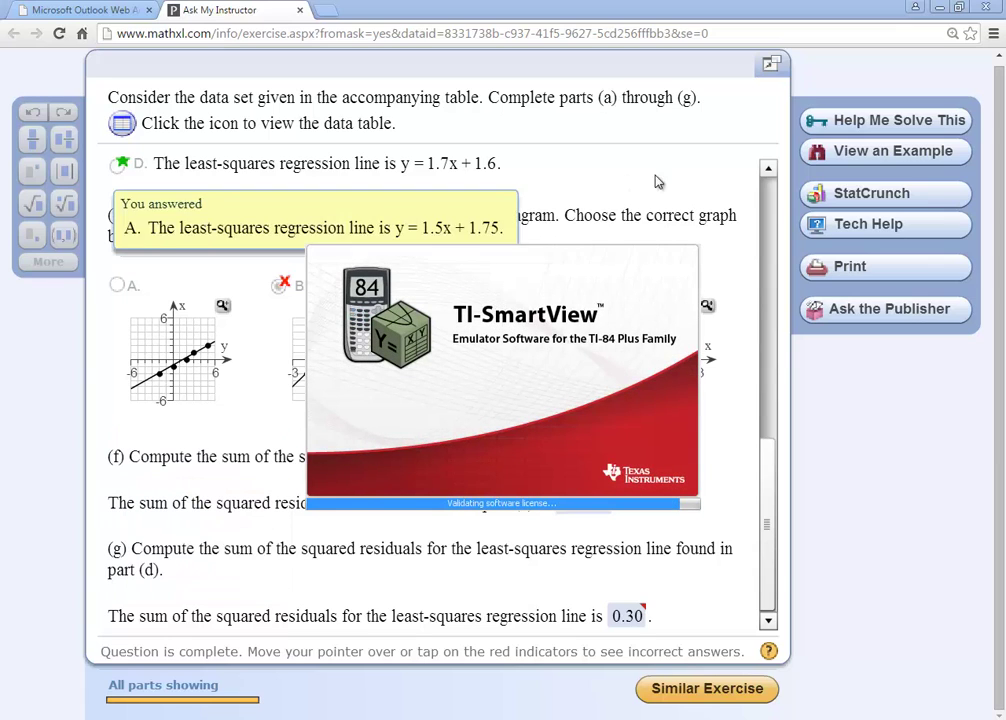
Step: Scroll the MathXL exercise back up to part (a)
scroll(772, 192, up, 5)
scroll(772, 192, up, 3)
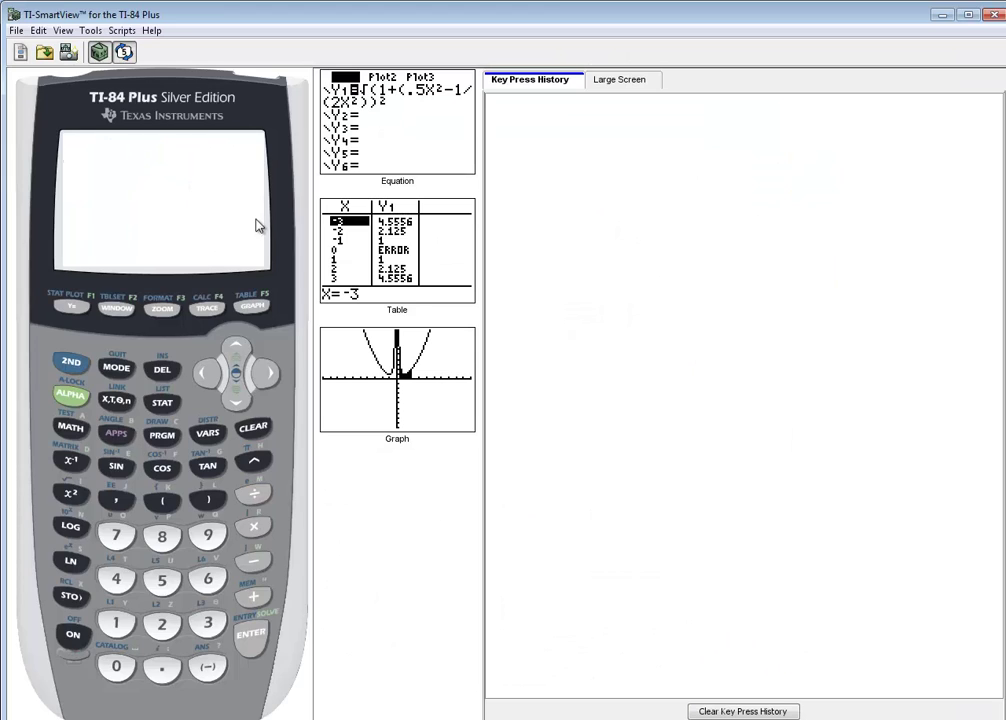
Step: Clear the home screen, open the STAT list editor and delete the old L1 values
click(256, 431)
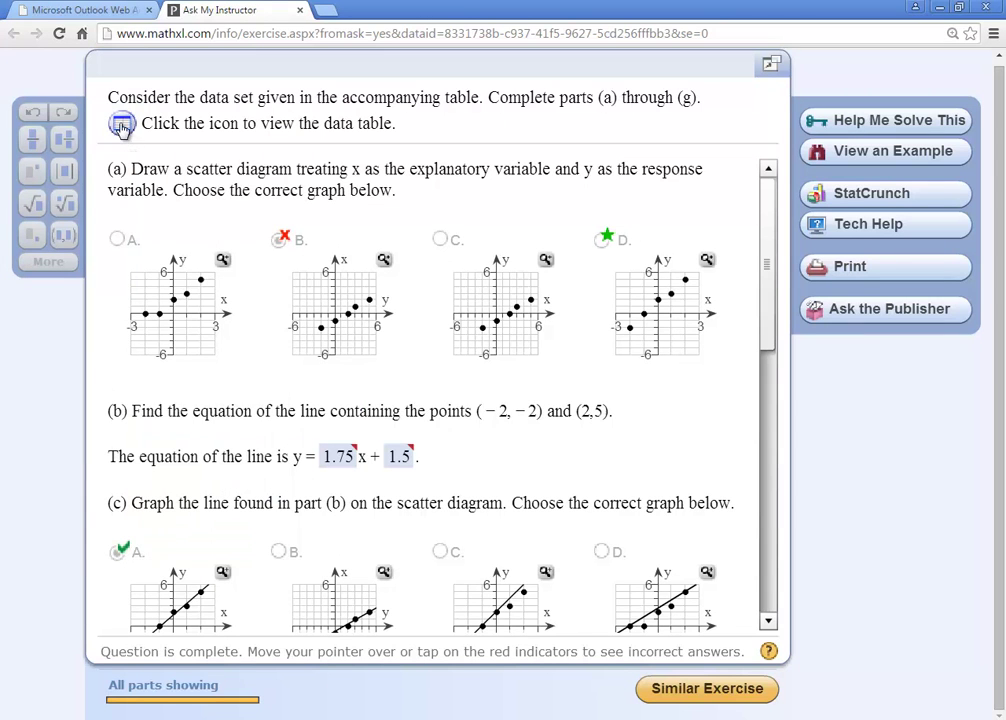
click(121, 123)
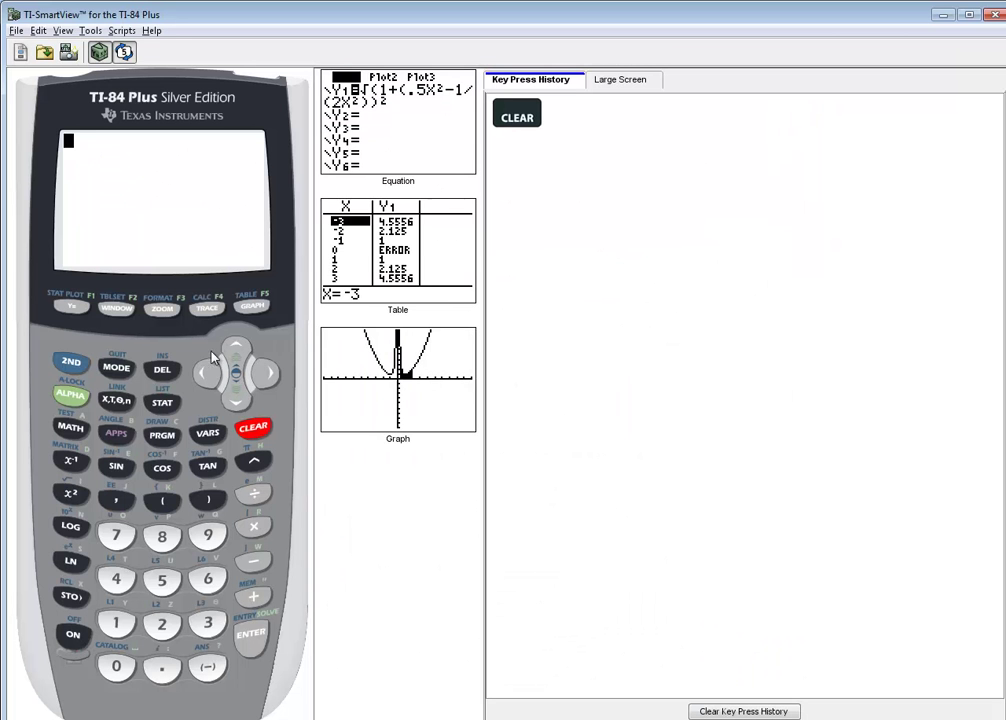
click(163, 404)
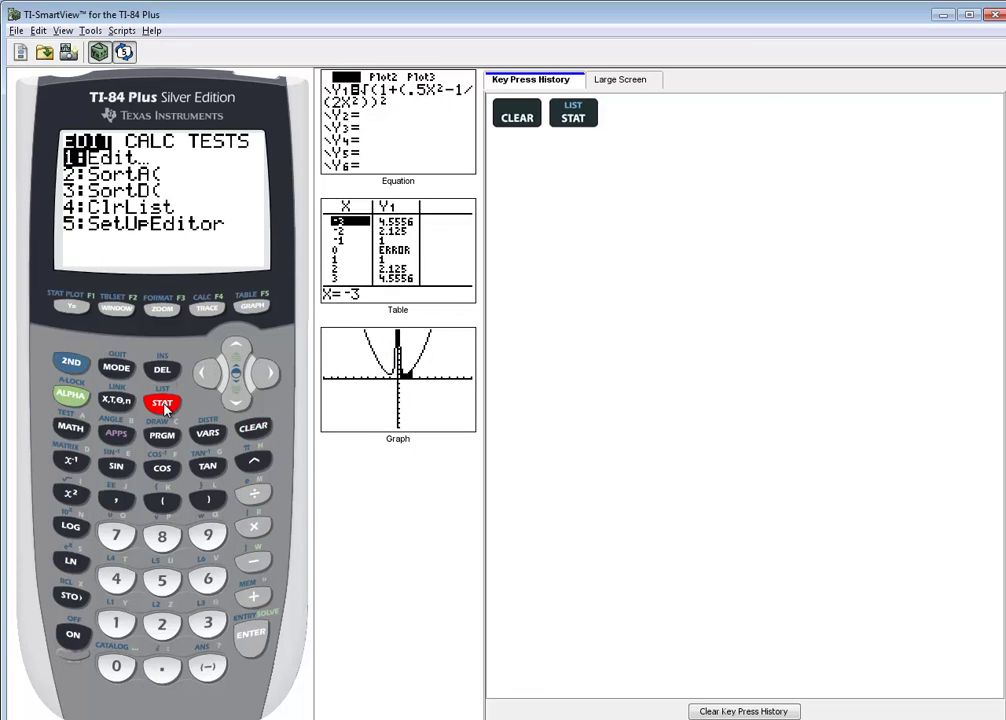
click(252, 633)
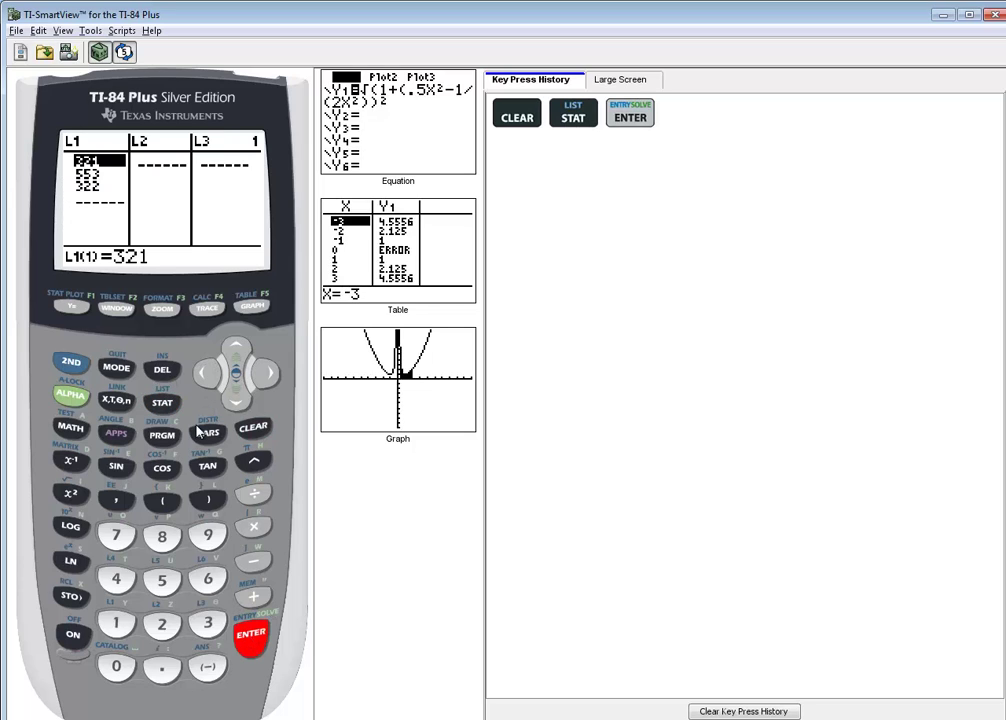
click(166, 374)
click(166, 374)
click(166, 374)
click(166, 374)
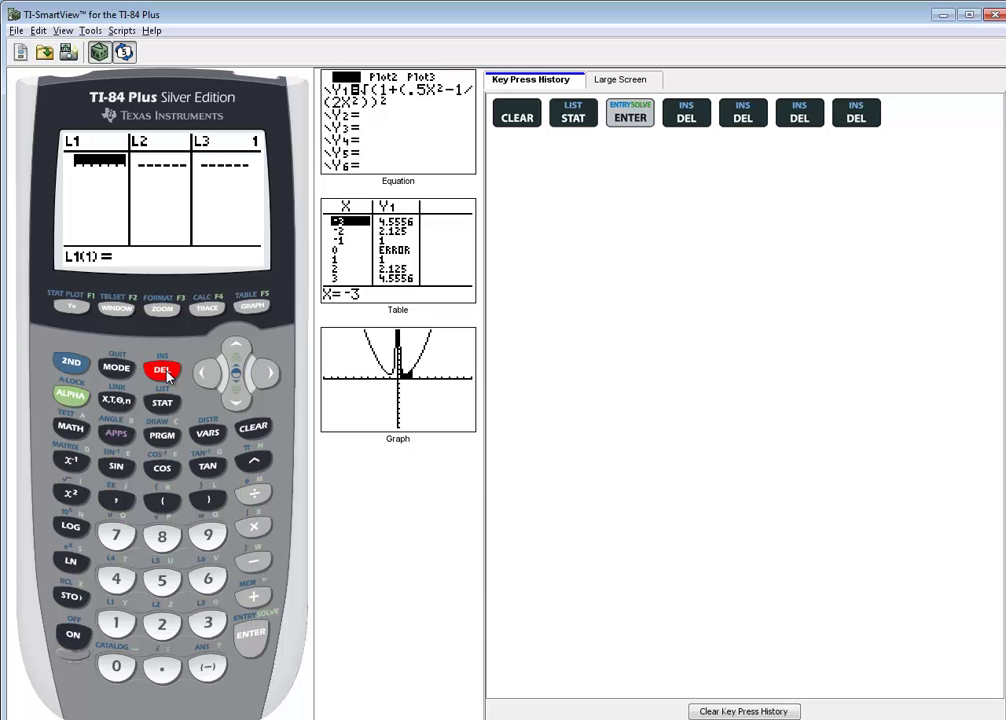
Step: Enter the x values -2, -1, 0, 1, 2 into L1, checking them against MathXL
key(alt+Tab)
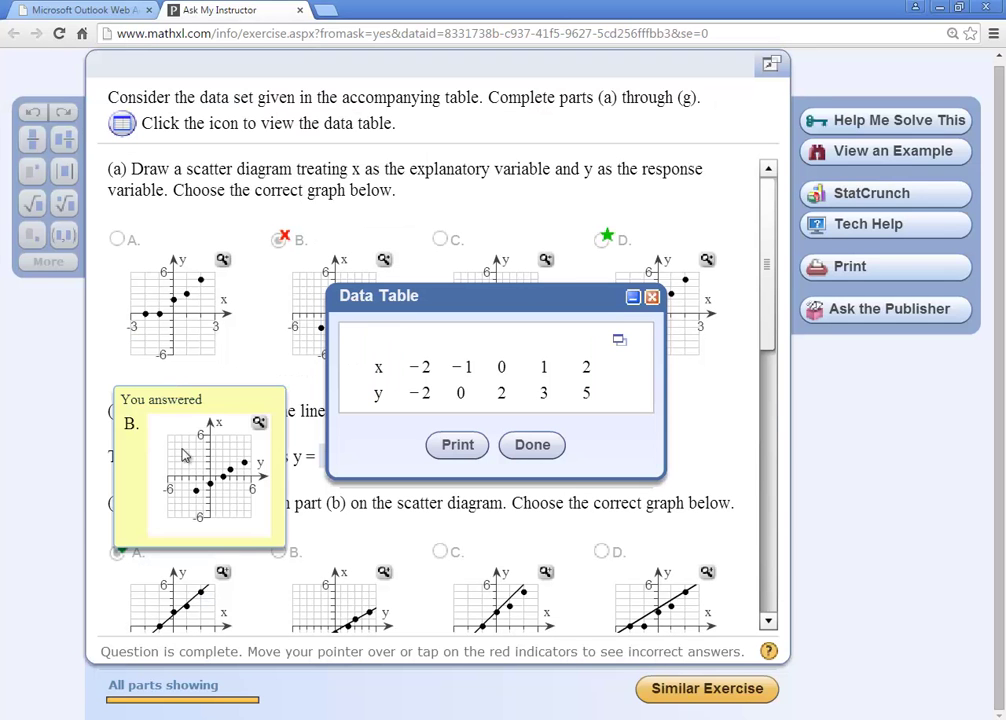
key(alt+Tab)
click(208, 668)
click(162, 624)
click(251, 633)
click(208, 668)
click(116, 624)
click(251, 633)
key(alt+Tab)
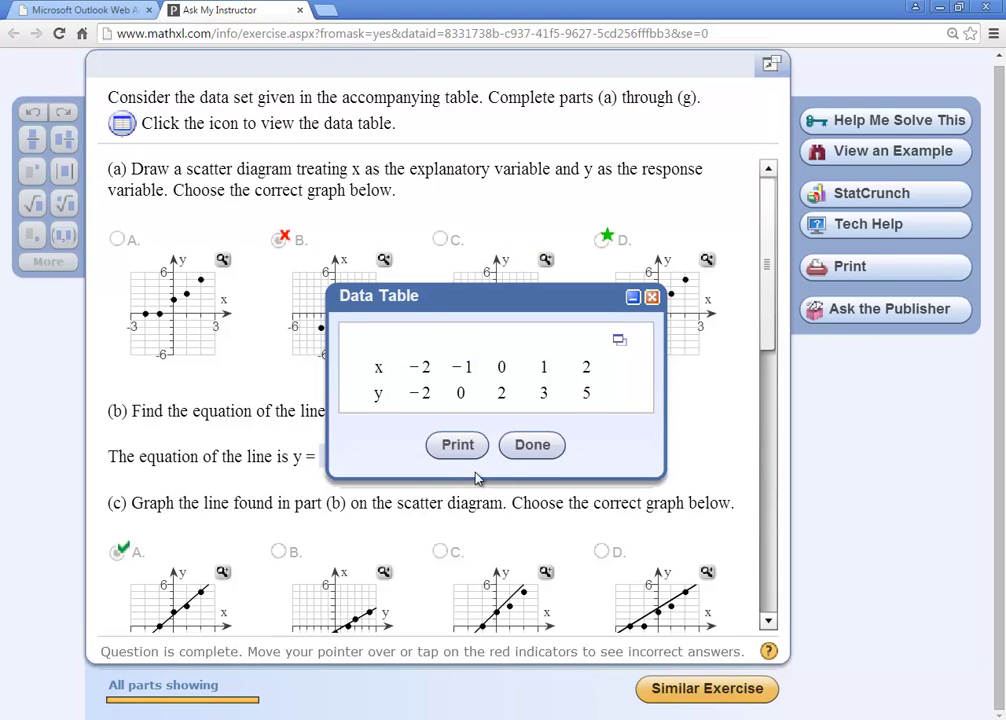
key(alt+Tab)
click(118, 664)
click(251, 636)
click(120, 624)
click(251, 633)
click(162, 624)
click(251, 633)
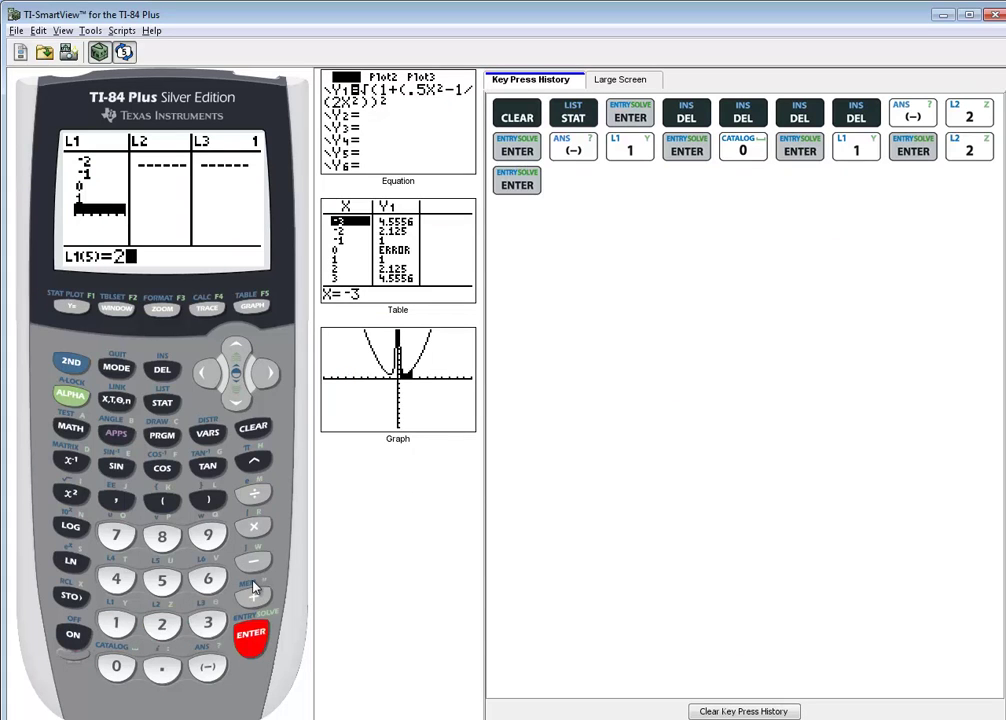
Step: Enter the y values -2, 0, 2, 3, 5 into L2
click(266, 375)
key(alt+Tab)
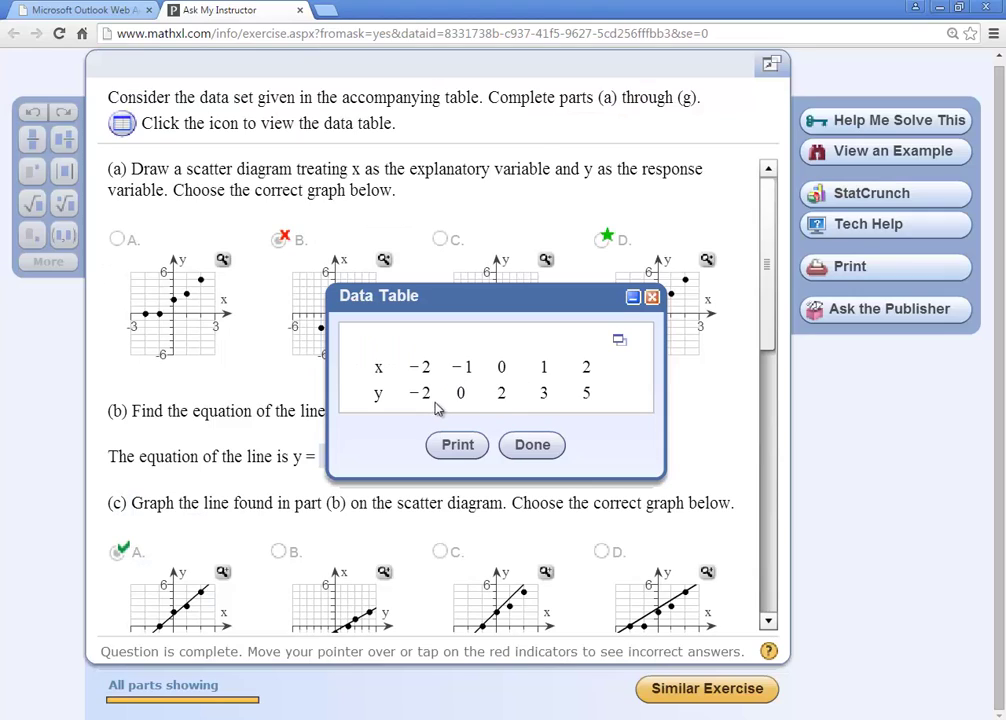
key(alt+Tab)
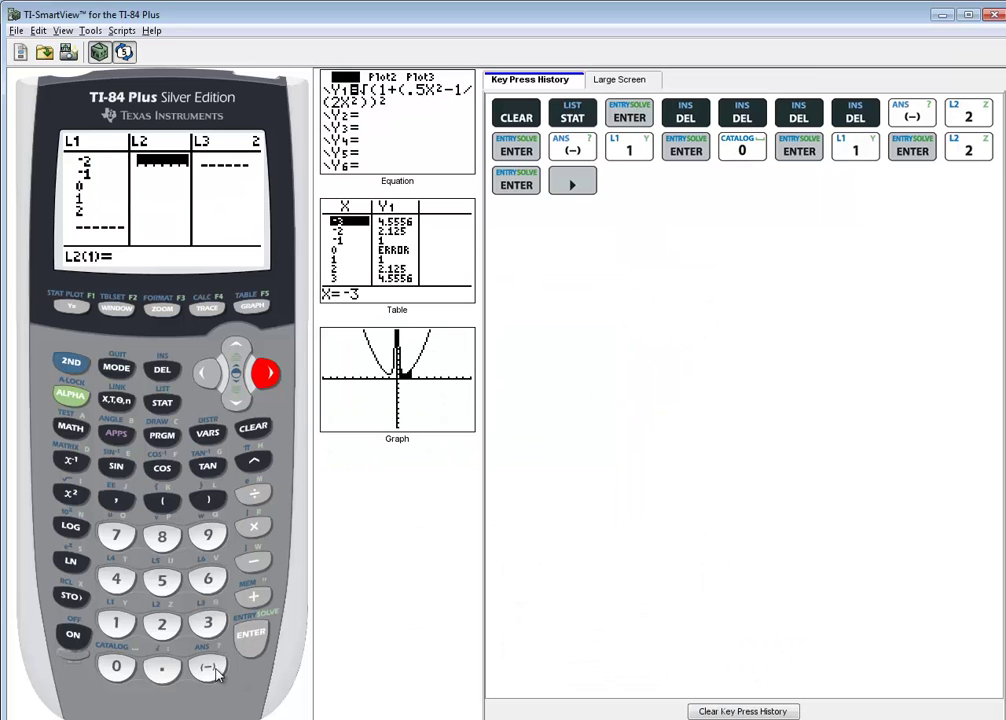
click(207, 667)
key(2)
key(Return)
click(125, 670)
click(251, 633)
key(alt+Tab)
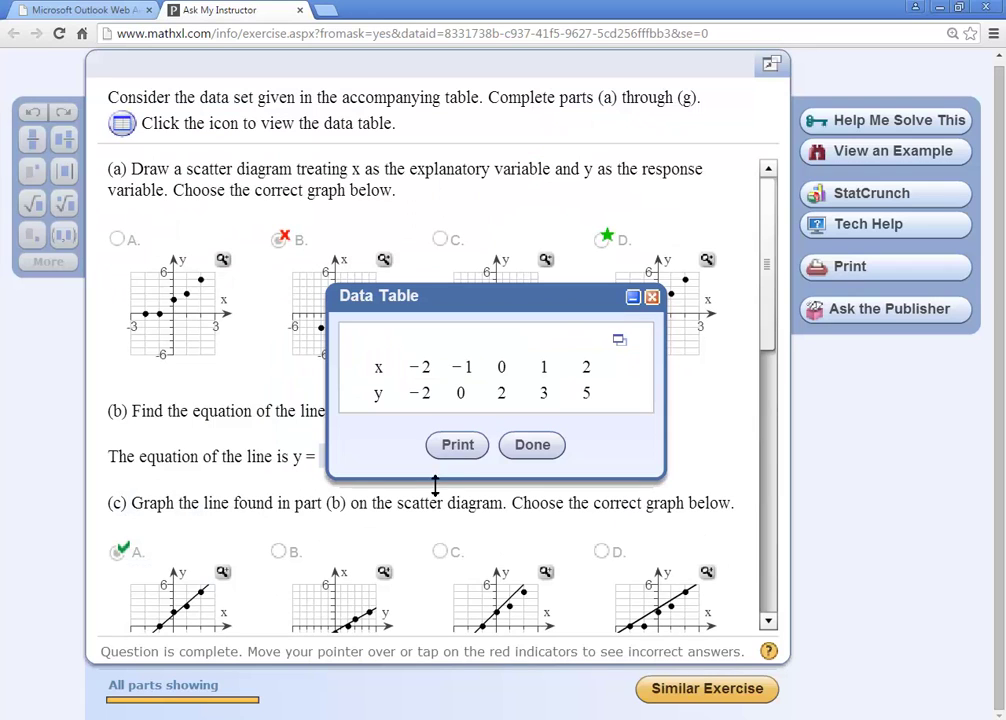
key(alt+Tab)
click(163, 626)
key(Return)
key(3)
key(Return)
click(162, 580)
key(Return)
Step: Clear the Y1 equation and switch Plot1 on as a scatter plot of L1 and L2
click(75, 308)
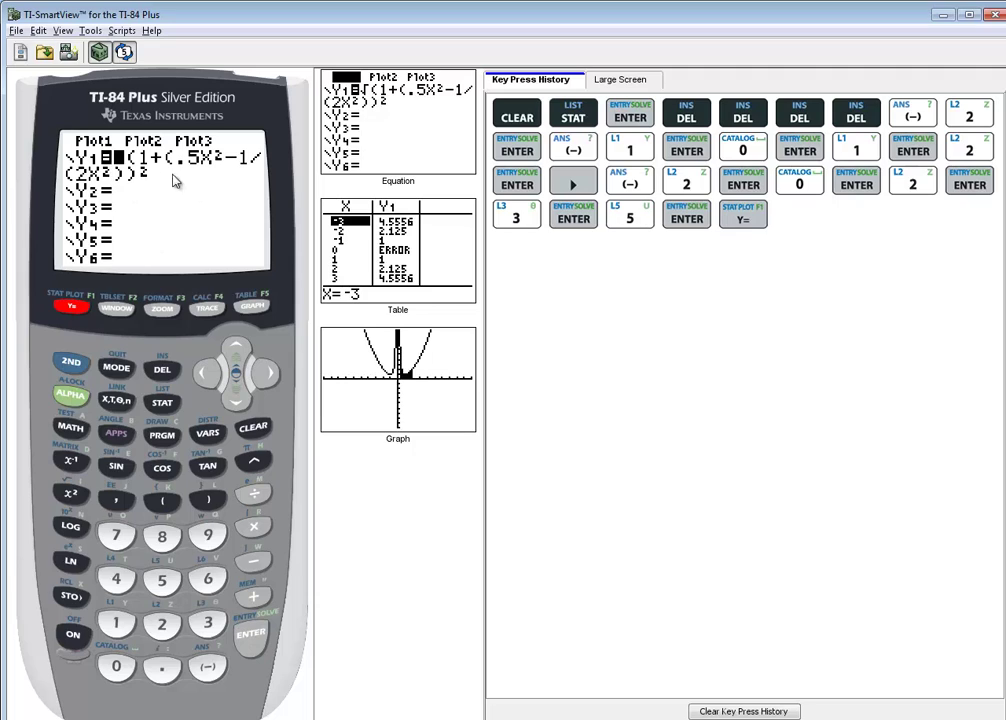
click(253, 429)
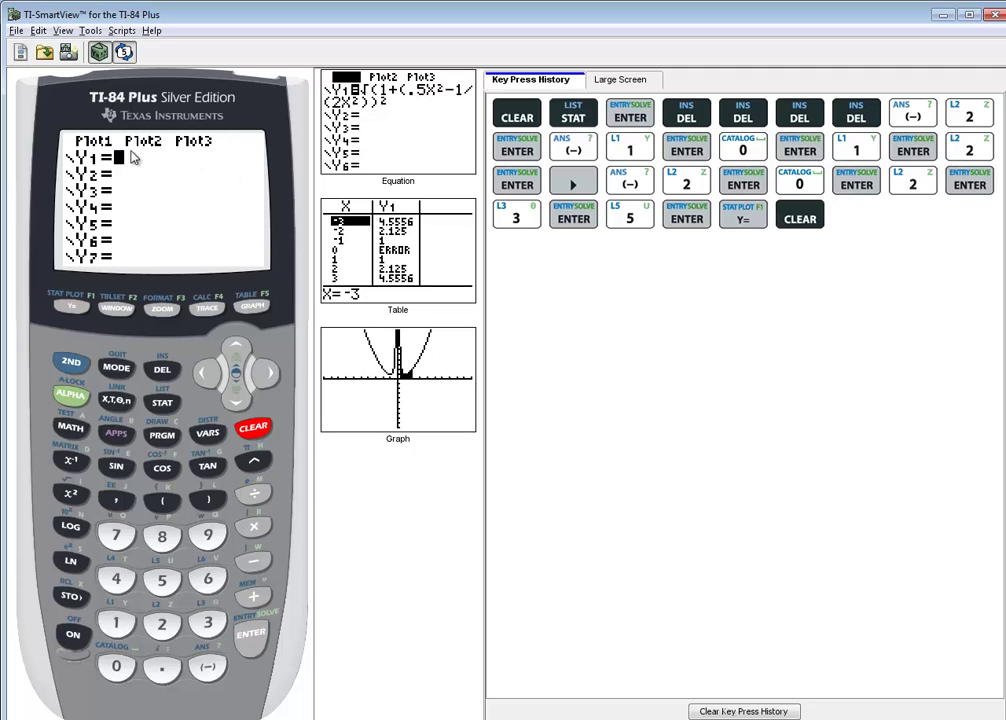
click(72, 363)
click(71, 305)
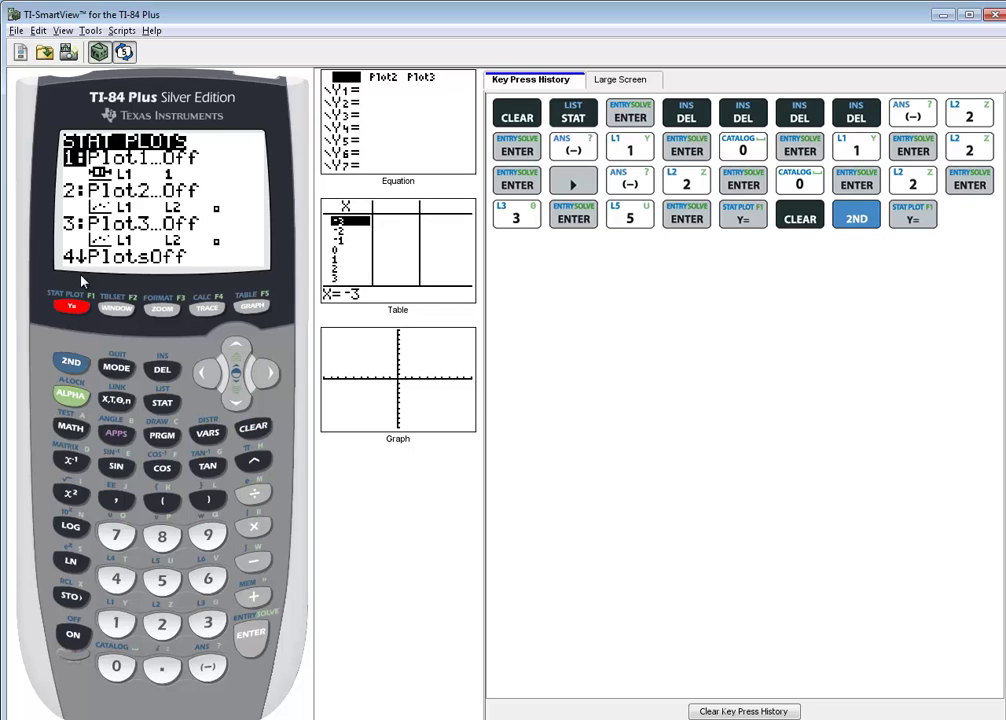
click(252, 636)
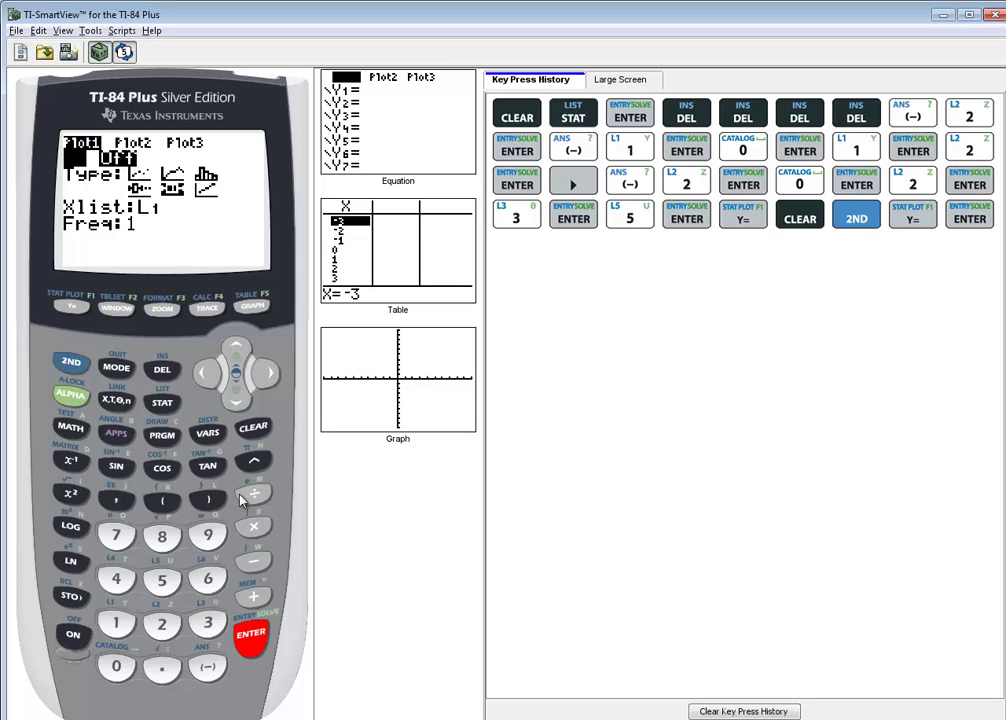
click(252, 640)
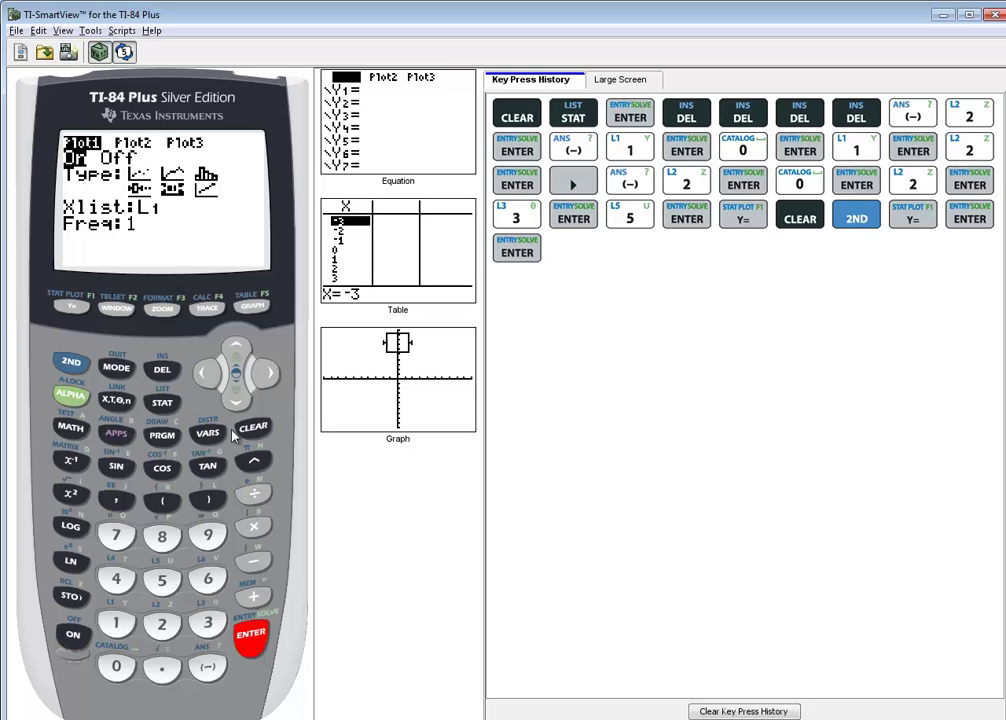
click(236, 392)
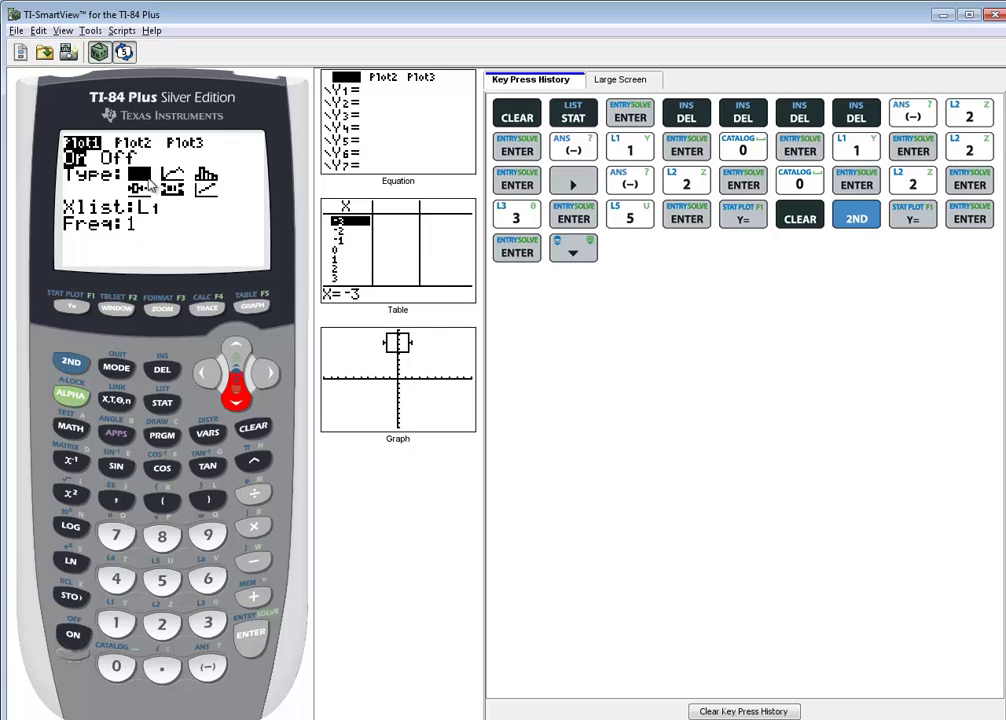
click(250, 638)
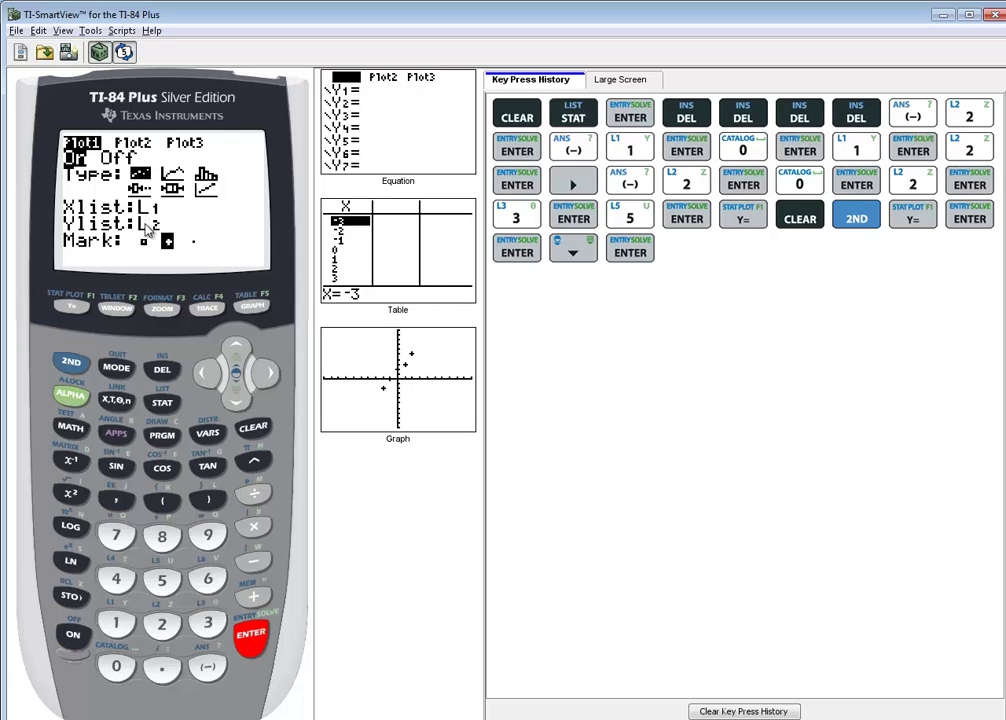
Step: Apply ZoomStat so the scatter plot points fill the graph window
click(164, 309)
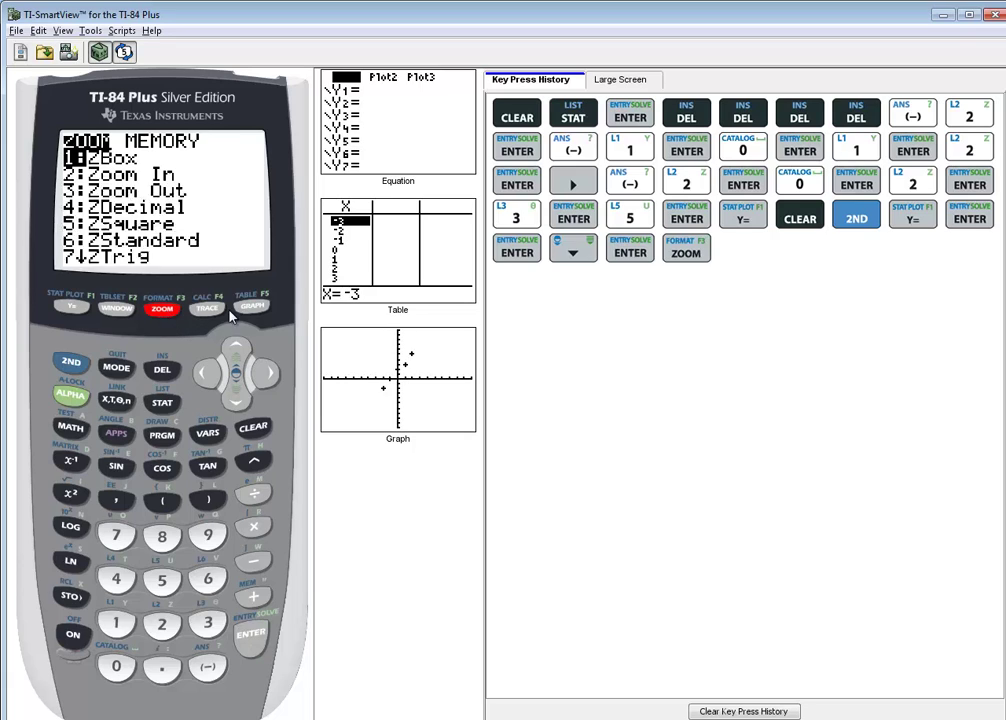
click(236, 347)
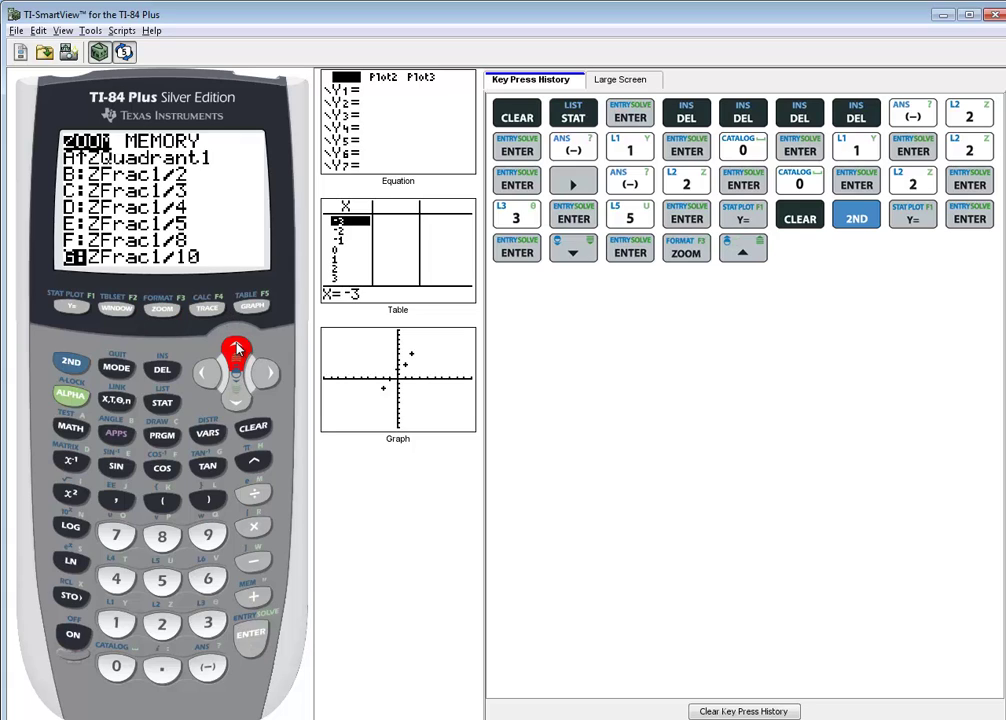
click(236, 347)
click(236, 347)
click(236, 347)
click(236, 347)
click(236, 347)
click(236, 347)
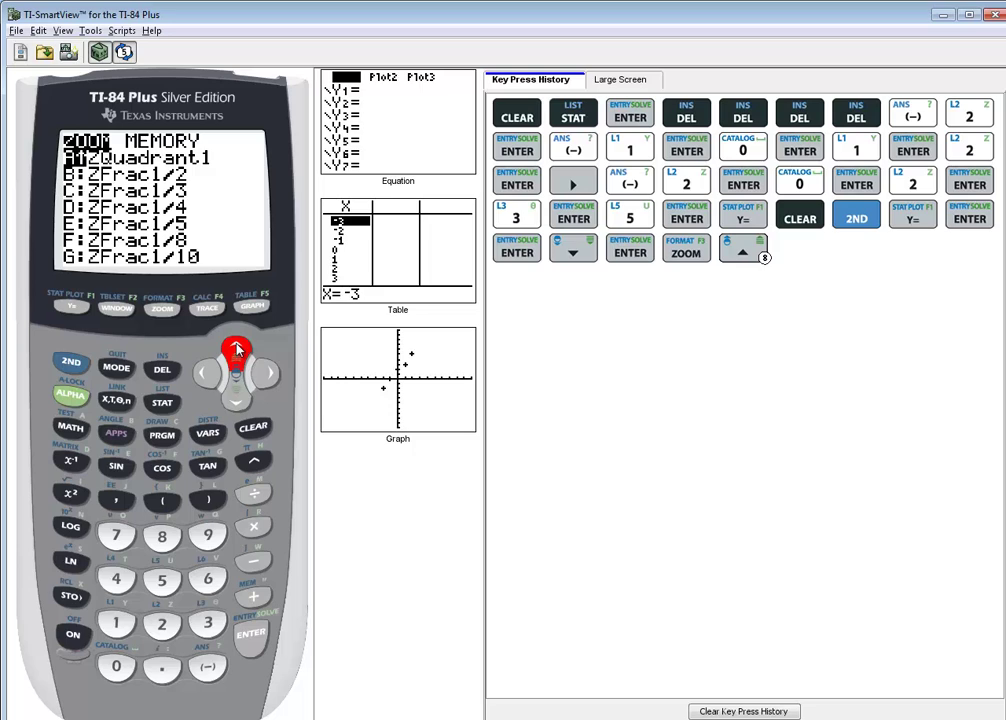
click(236, 347)
click(237, 348)
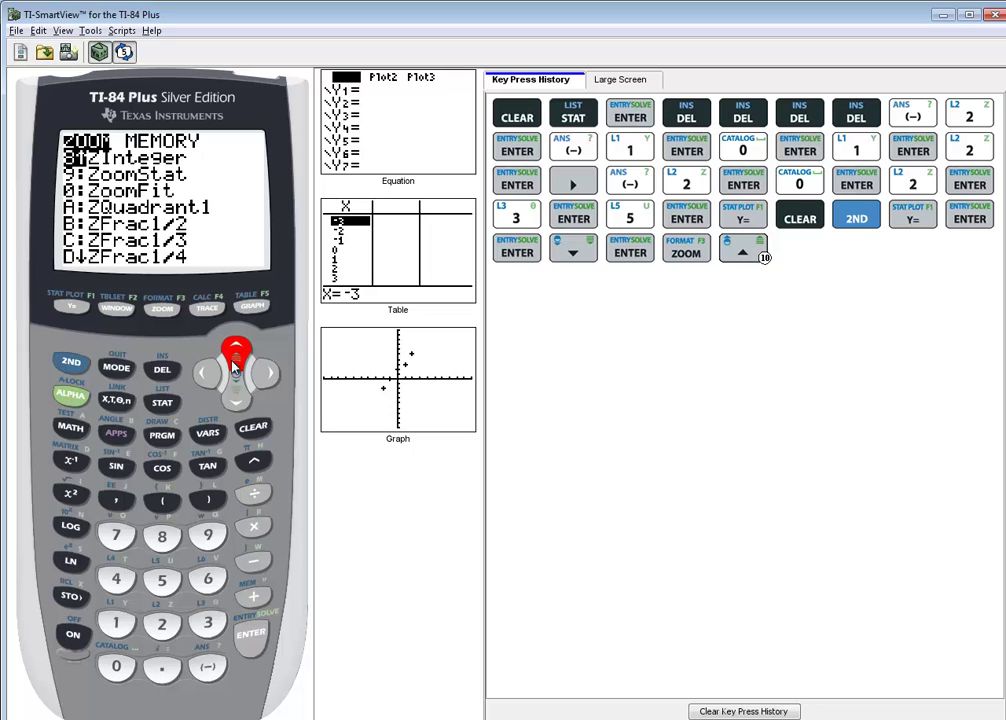
click(237, 399)
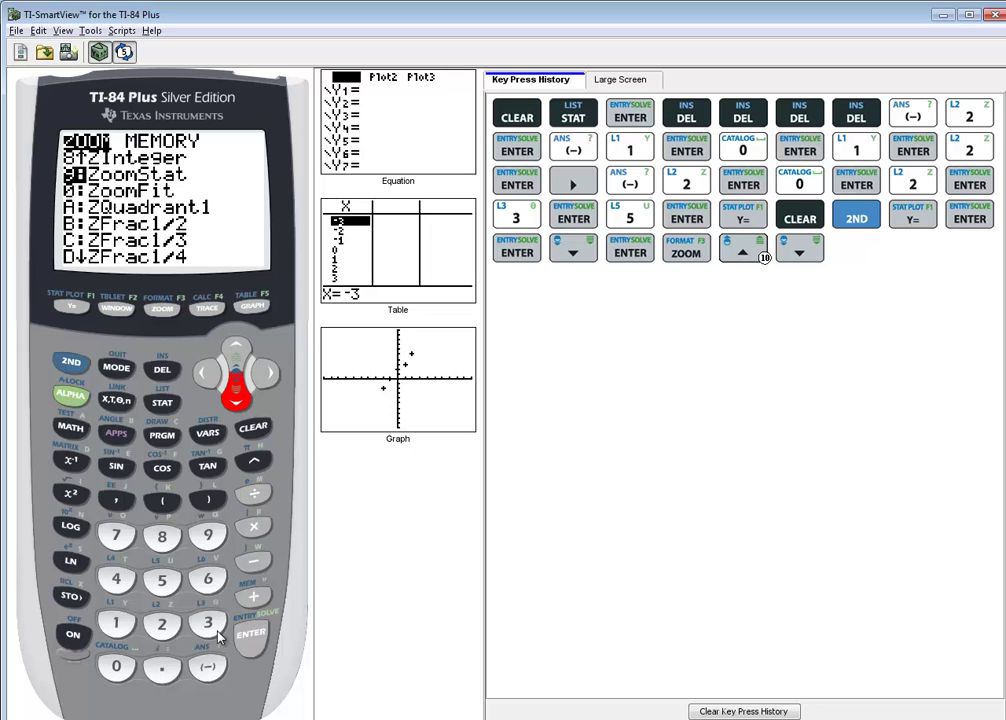
click(250, 634)
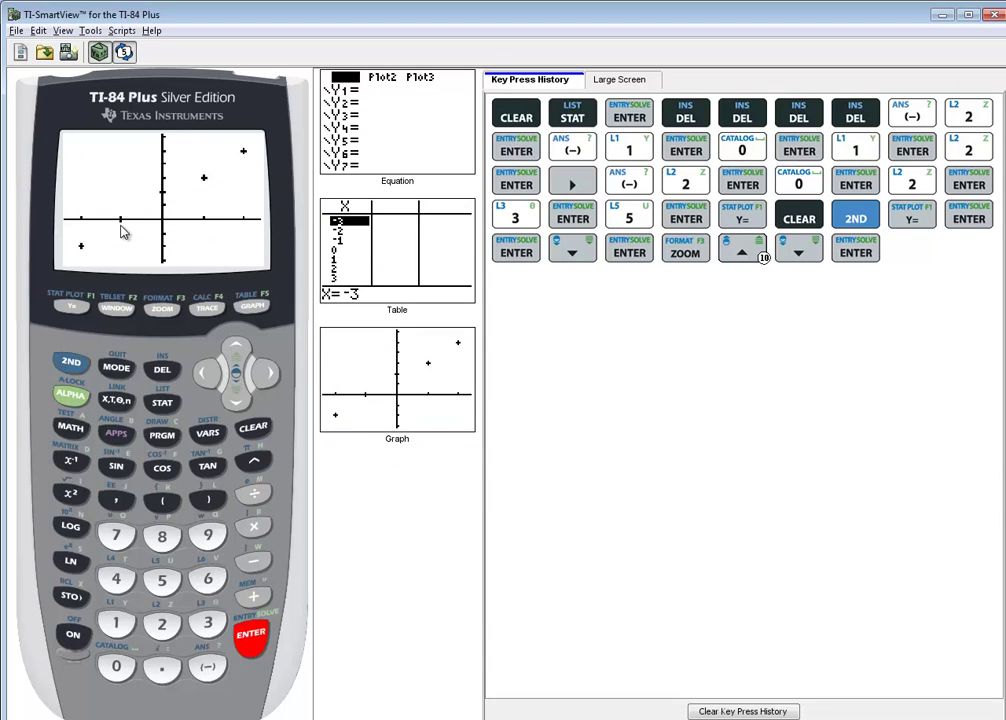
Step: Close the data table and compare enlarged answer graph D with the calculator scatter plot
key(alt+Tab)
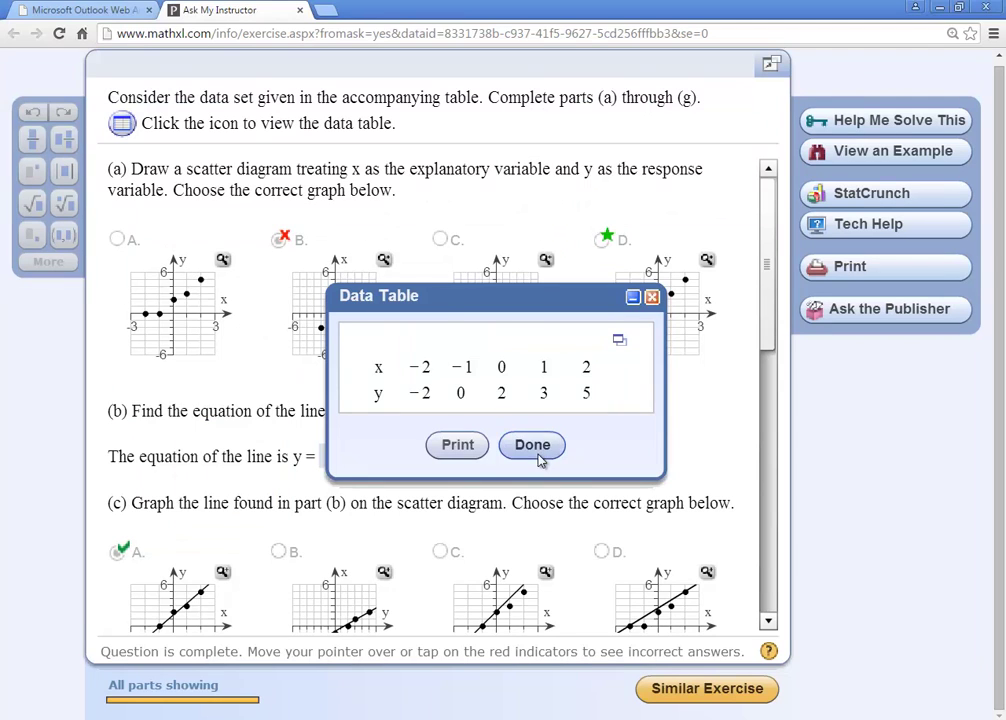
click(531, 442)
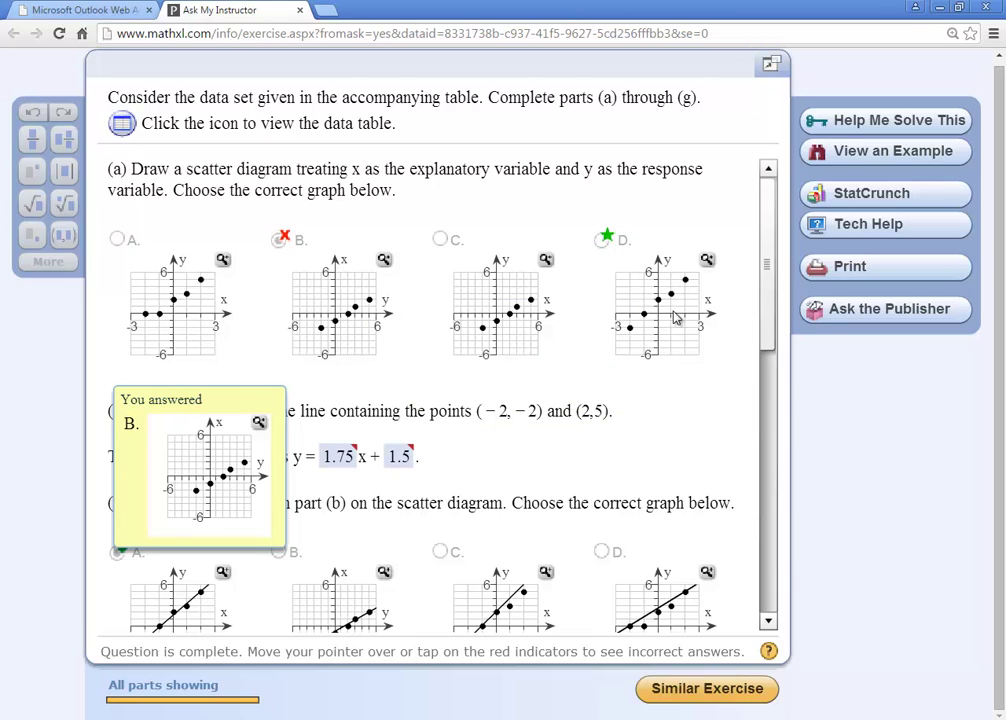
click(707, 261)
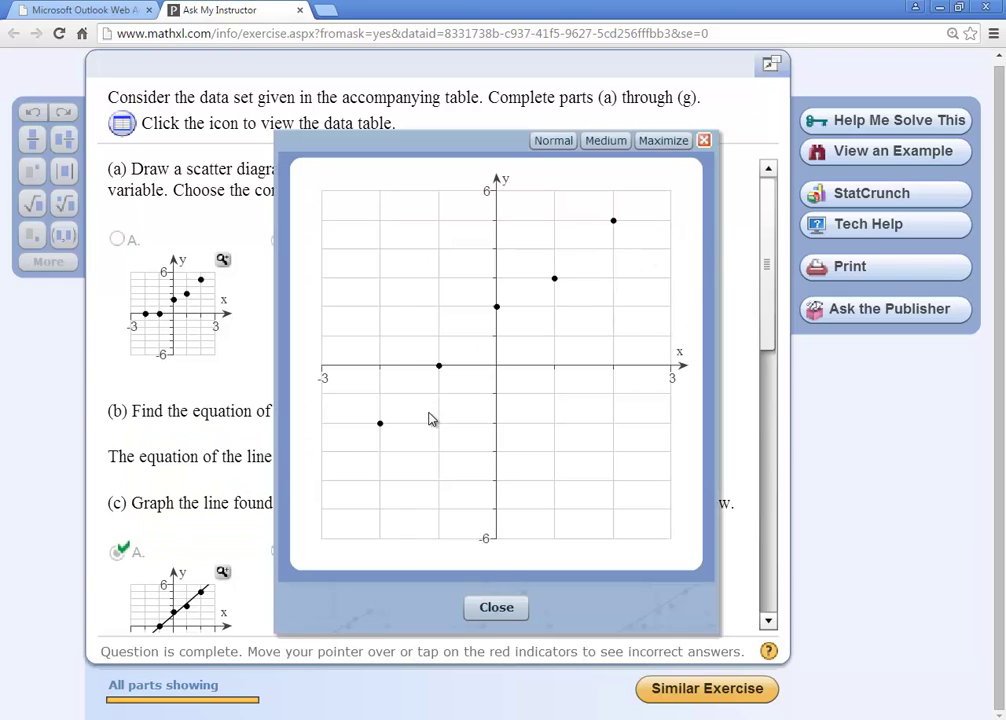
key(alt+Tab)
key(alt+Tab)
key(alt+Tab)
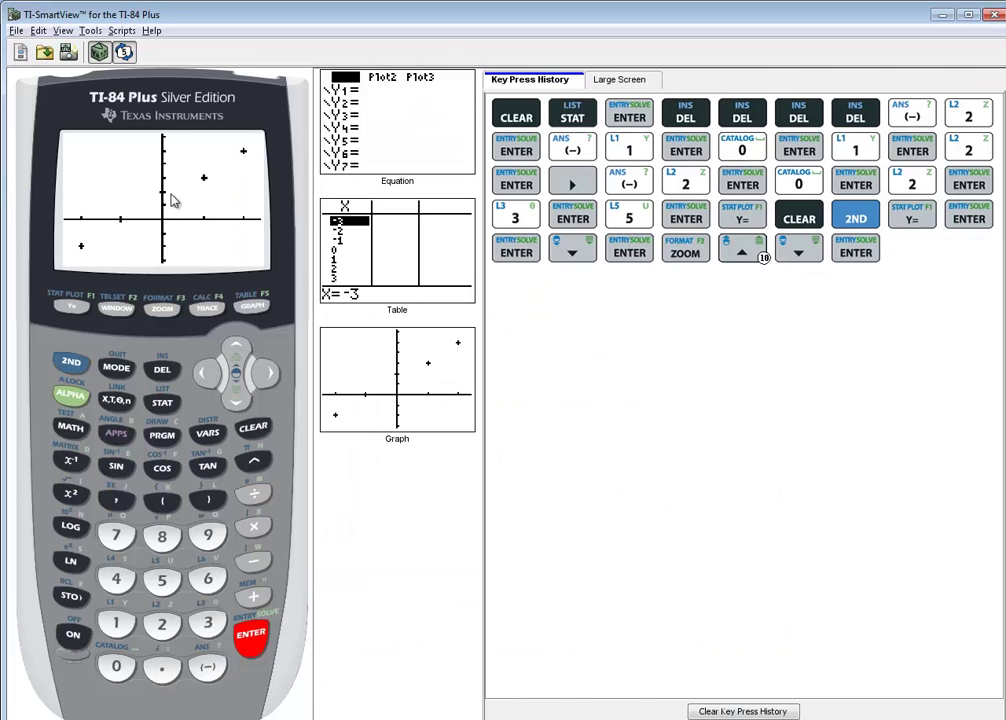
key(alt+Tab)
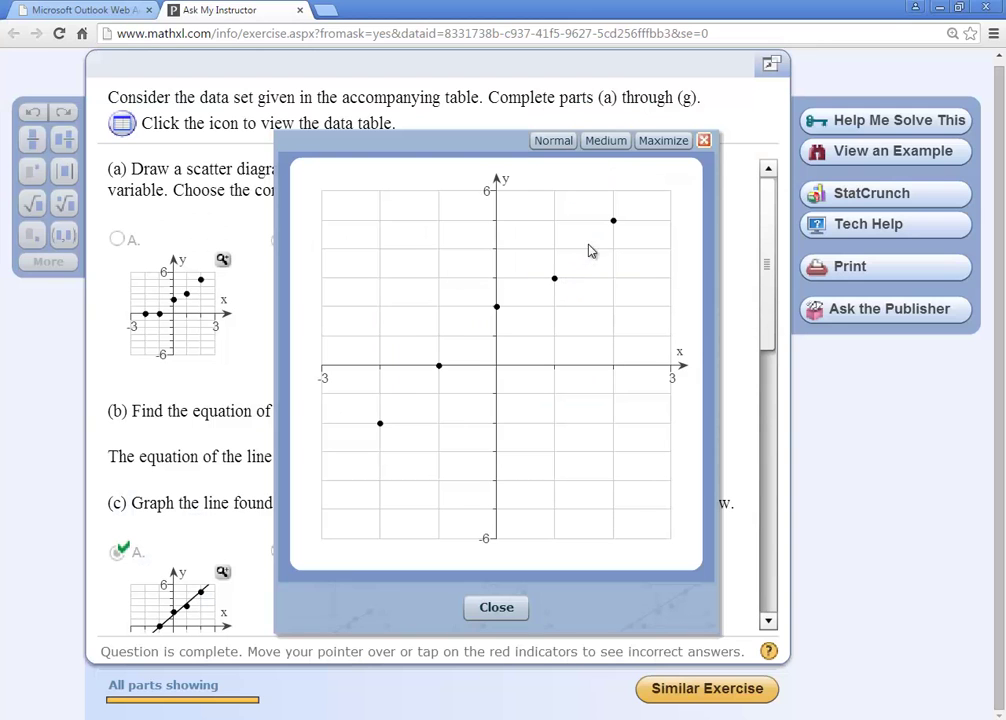
key(alt+Tab)
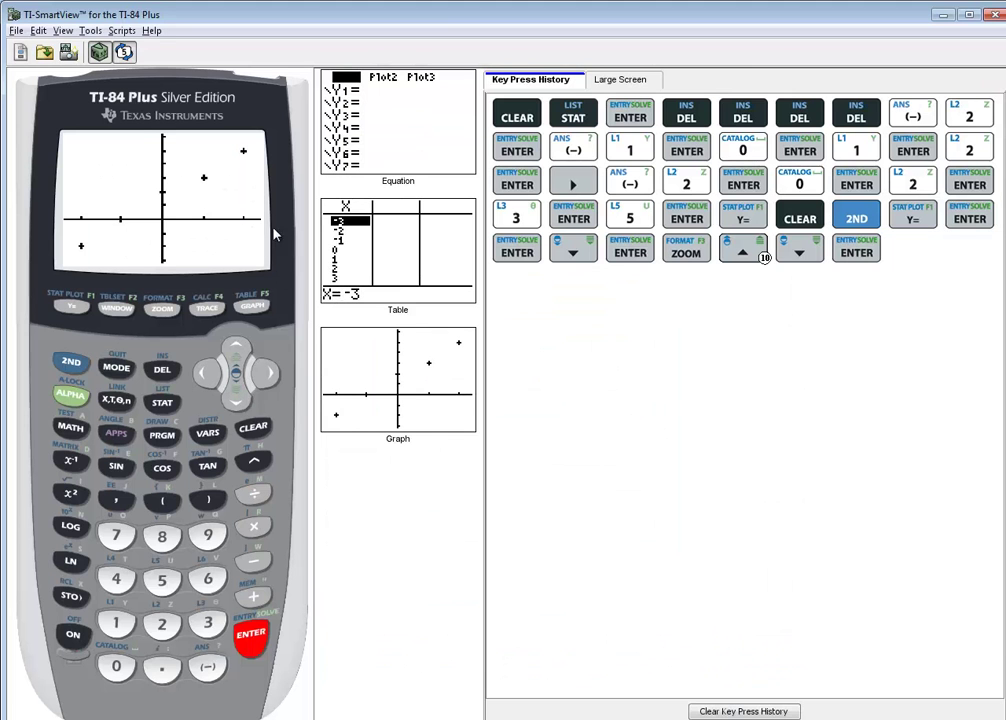
key(alt+Tab)
click(508, 613)
Step: Compare enlarged answer graph B with the calculator plot, then scroll down to part (b)
mouse_move(397, 337)
click(385, 262)
key(alt+Tab)
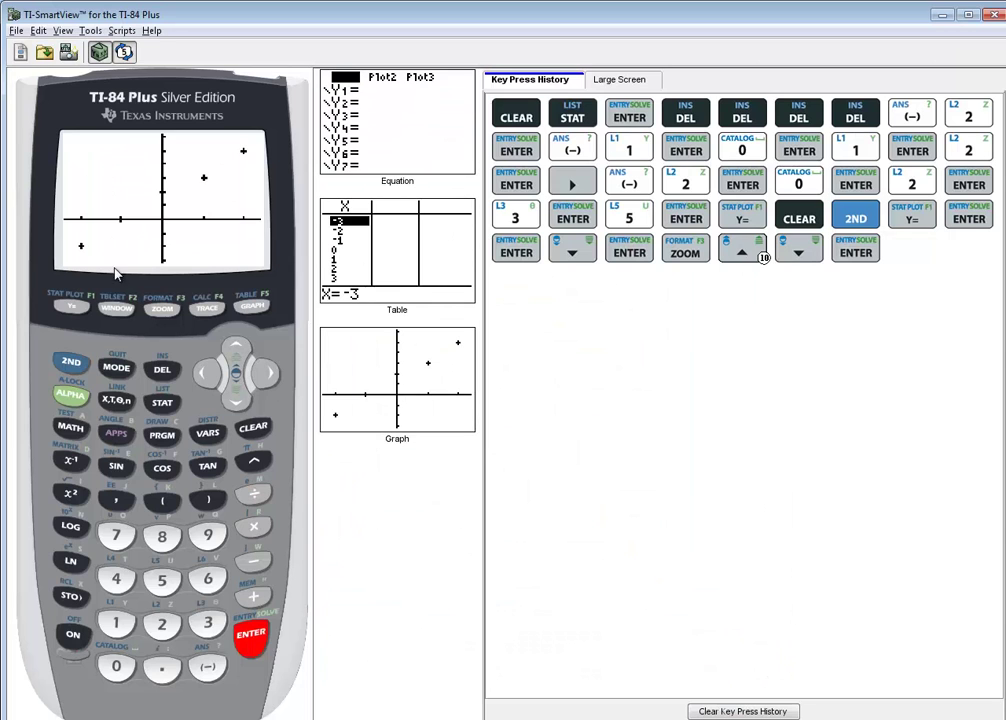
key(alt+Tab)
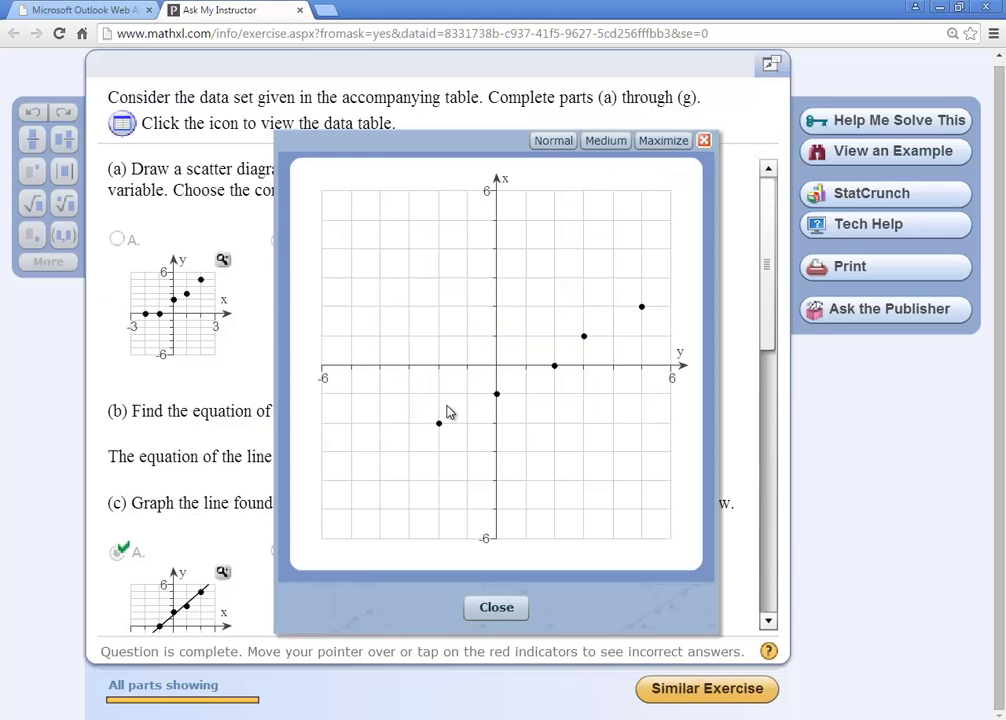
key(alt+Tab)
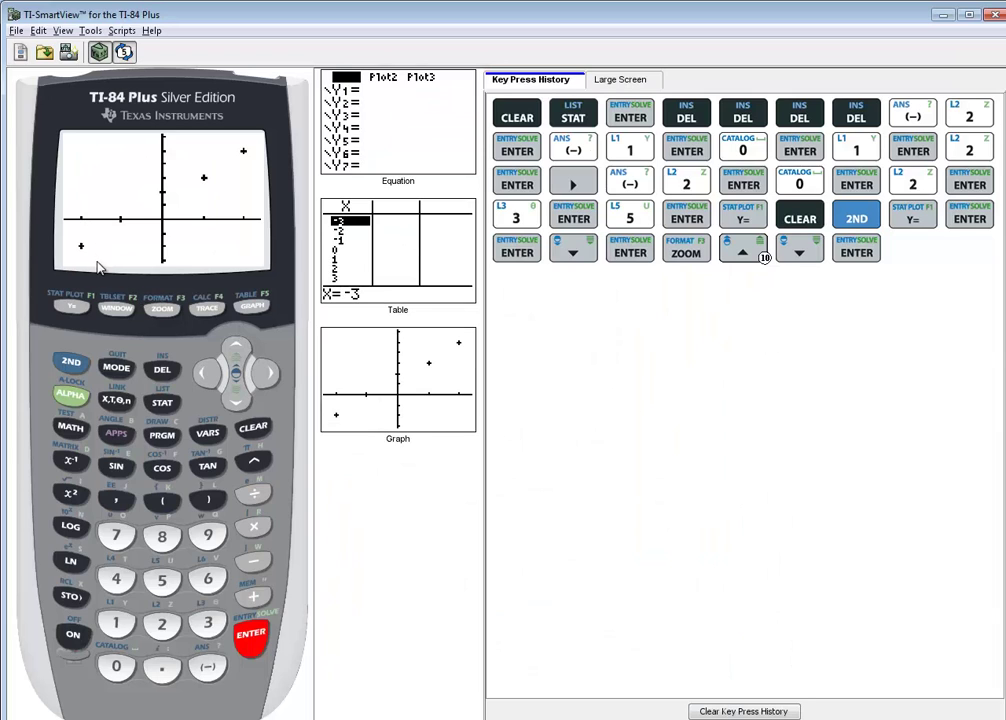
key(alt+Tab)
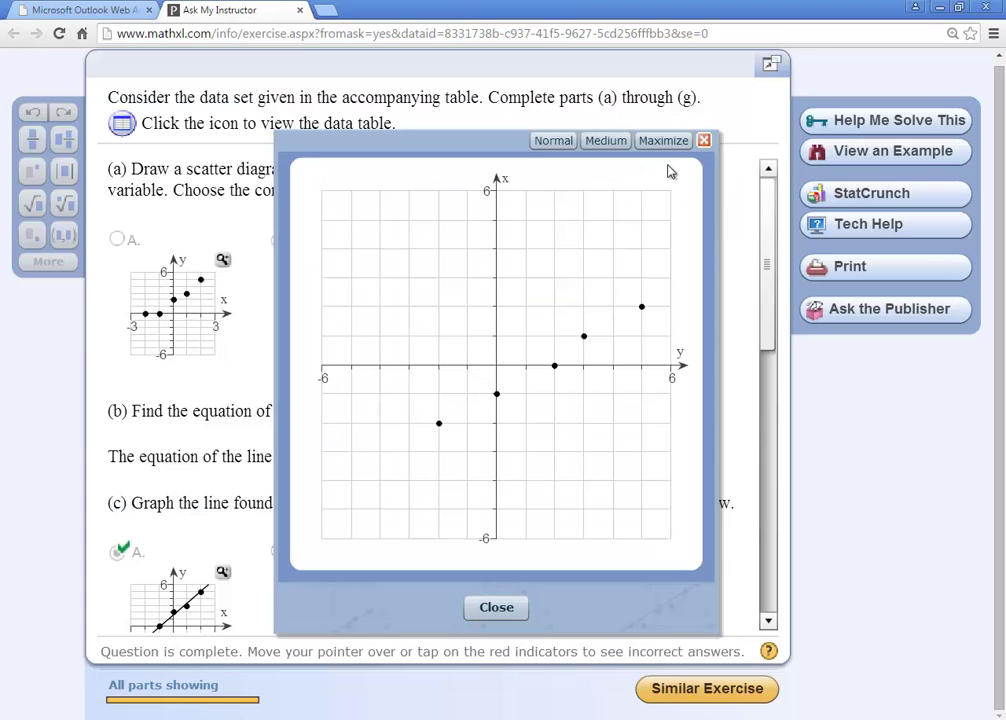
click(703, 142)
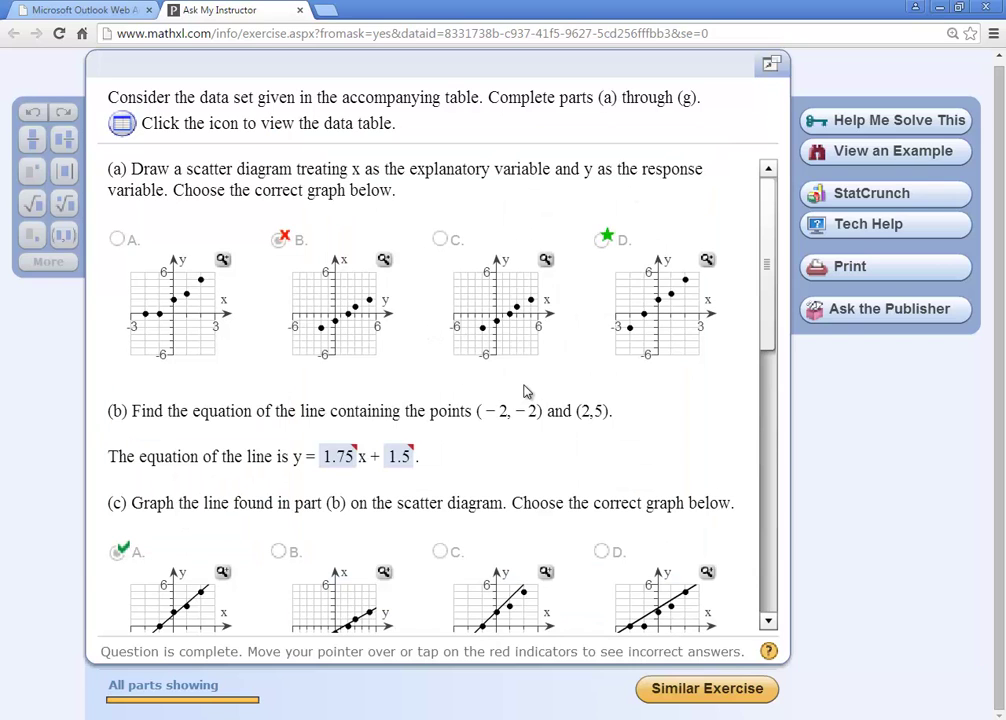
scroll(526, 390, down, 1)
scroll(526, 390, down, 3)
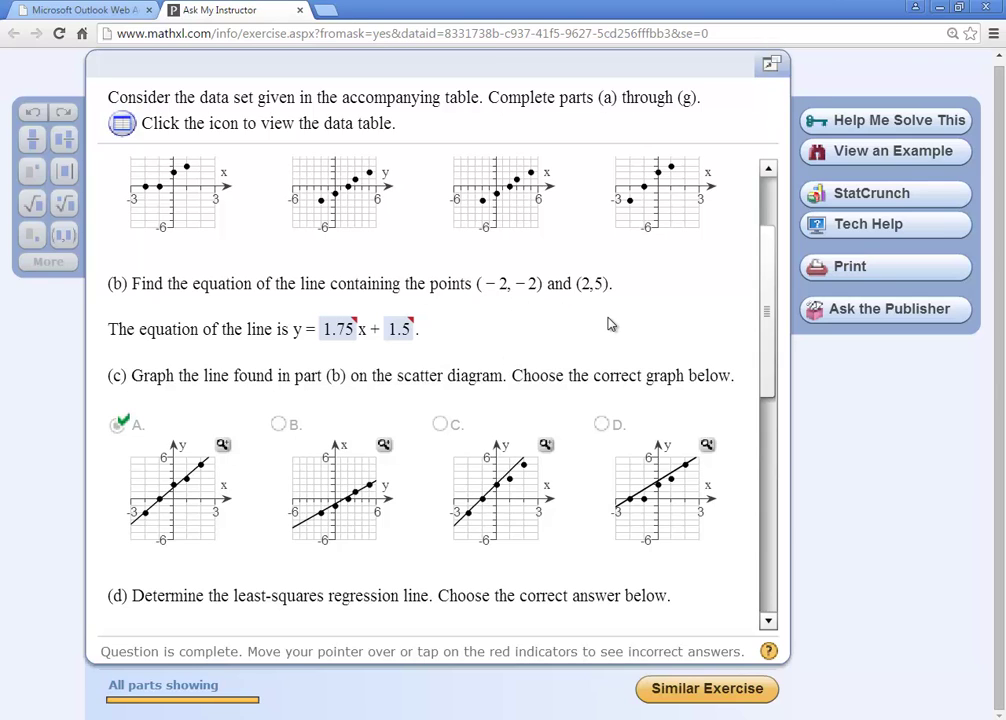
Step: Write the second point (2,5) in Free Notes after checking it in MathXL
key(alt+Tab)
key(alt+Tab)
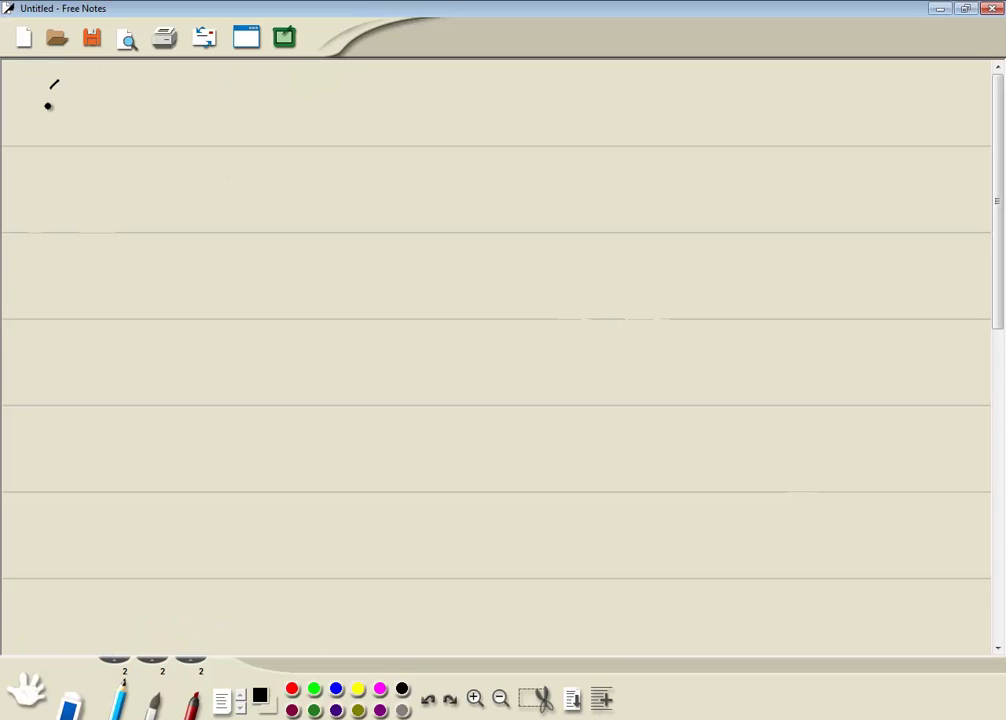
key(alt+Tab)
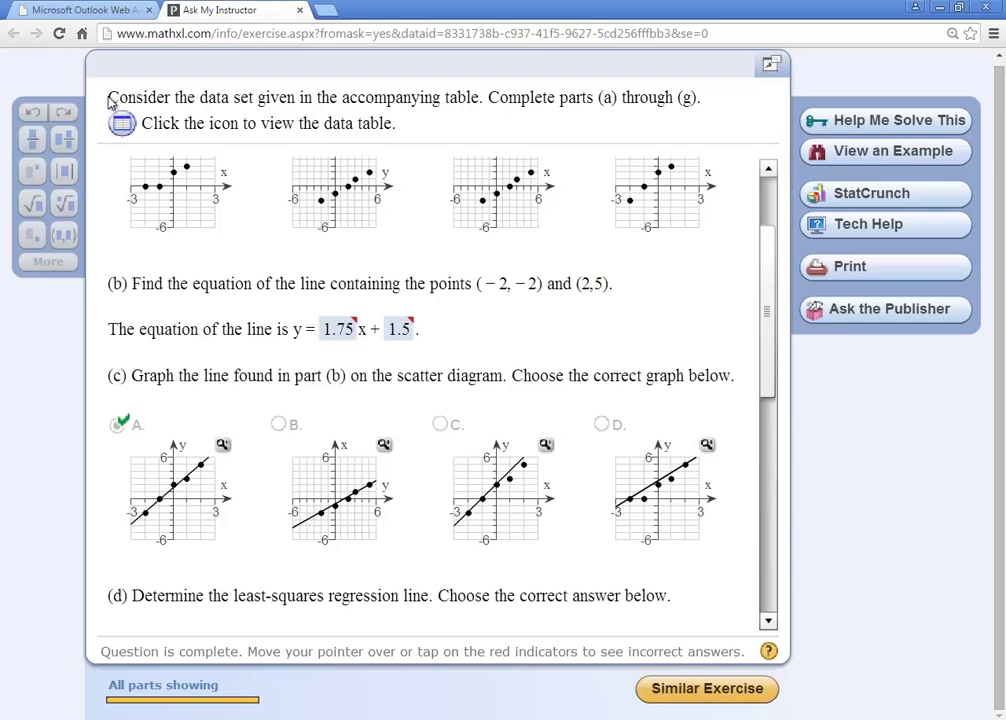
key(alt+Tab)
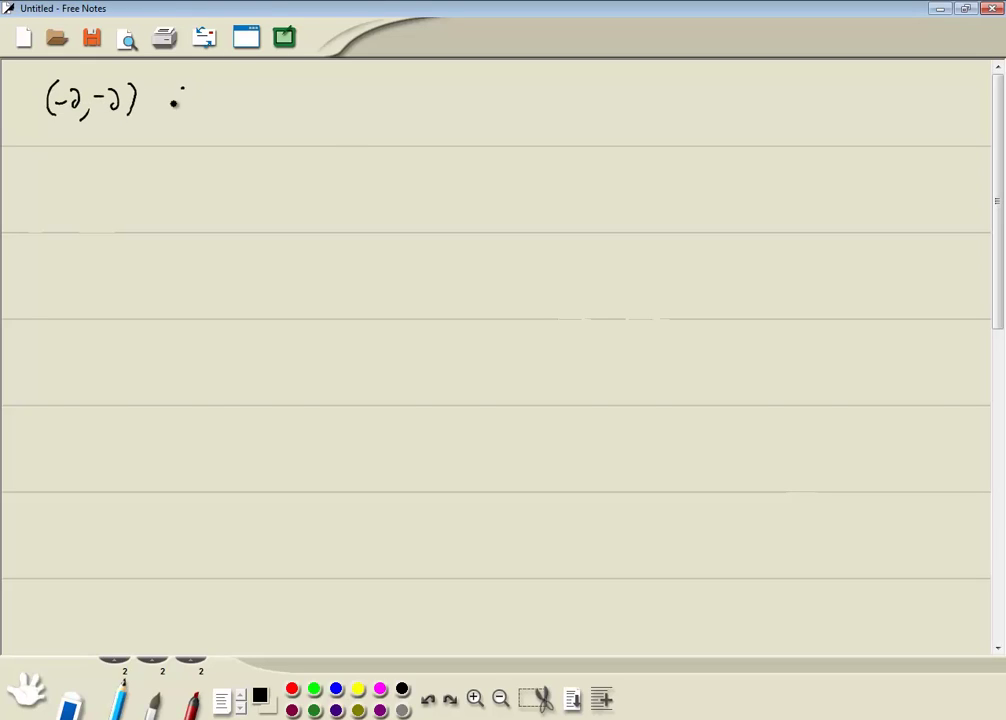
key(alt+Tab)
key(alt+Tab)
drag(180, 88, 178, 118)
drag(233, 93, 235, 127)
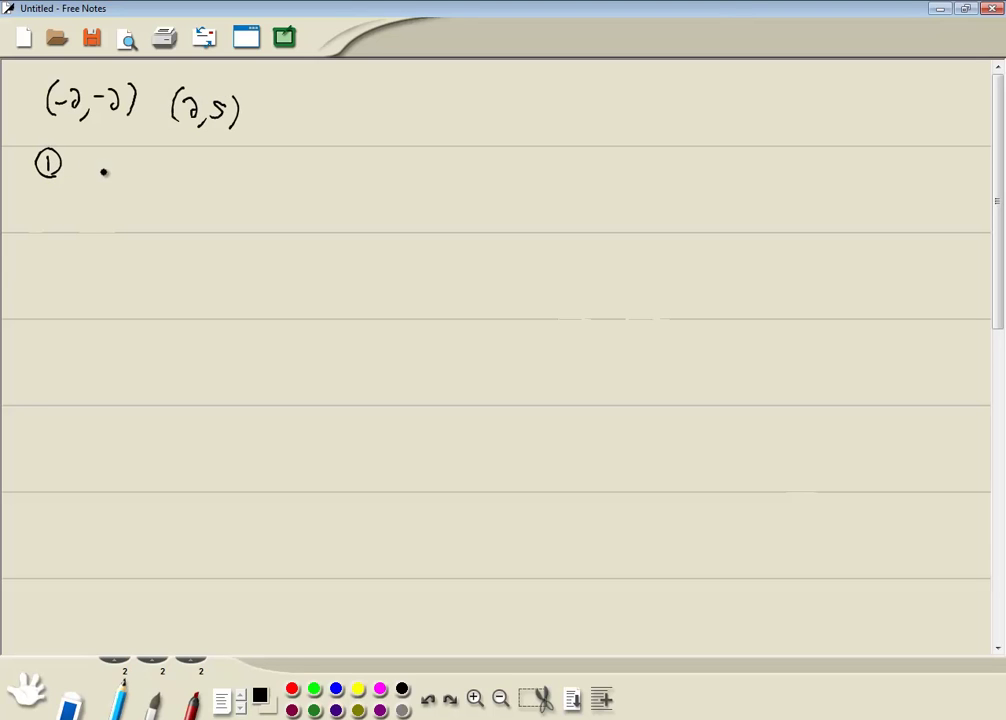
Step: Write the slope formula m = (5-(-2))/(2-(-2)) as step 1
drag(88, 177, 114, 174)
drag(146, 159, 140, 173)
mouse_move(156, 165)
mouse_down()
mouse_move(180, 177)
mouse_move(203, 172)
mouse_up()
drag(205, 152, 208, 178)
drag(140, 181, 213, 184)
drag(154, 201, 170, 202)
mouse_move(183, 192)
mouse_down()
mouse_move(180, 213)
mouse_move(192, 203)
mouse_up()
drag(196, 195, 212, 213)
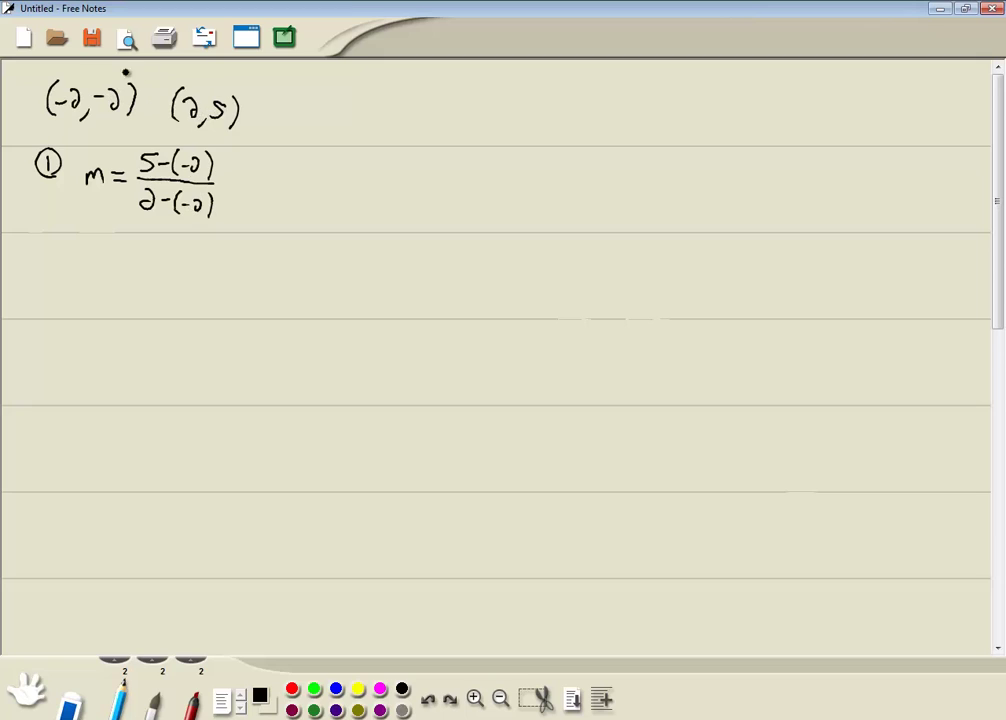
Step: Simplify the slope to m = 7/4 and begin step 2 with a circled 2
drag(116, 253, 130, 260)
mouse_move(141, 258)
mouse_down()
mouse_move(170, 258)
mouse_move(164, 272)
mouse_up()
drag(158, 262, 157, 285)
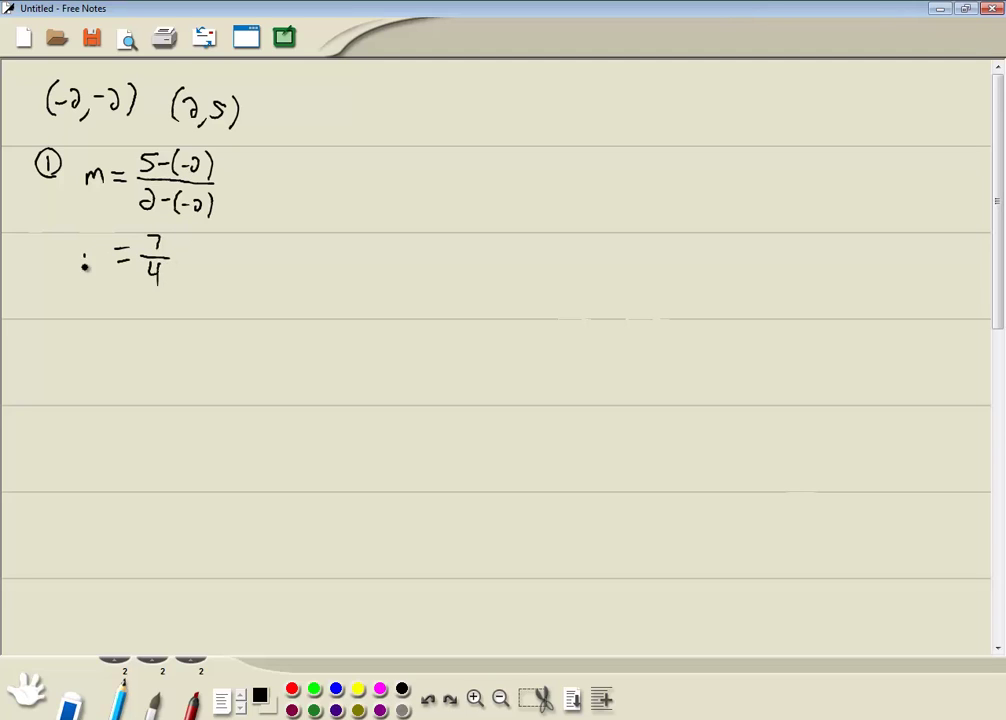
drag(84, 266, 101, 263)
mouse_move(48, 306)
mouse_down()
mouse_move(67, 317)
mouse_move(58, 293)
mouse_up()
Step: Write y = mx + b and label the point (2,5) as x and y
drag(112, 320, 118, 334)
mouse_move(125, 319)
mouse_down()
mouse_move(113, 353)
mouse_move(150, 322)
mouse_up()
drag(136, 330, 195, 336)
mouse_move(195, 322)
mouse_down()
mouse_move(184, 336)
mouse_move(226, 334)
mouse_up()
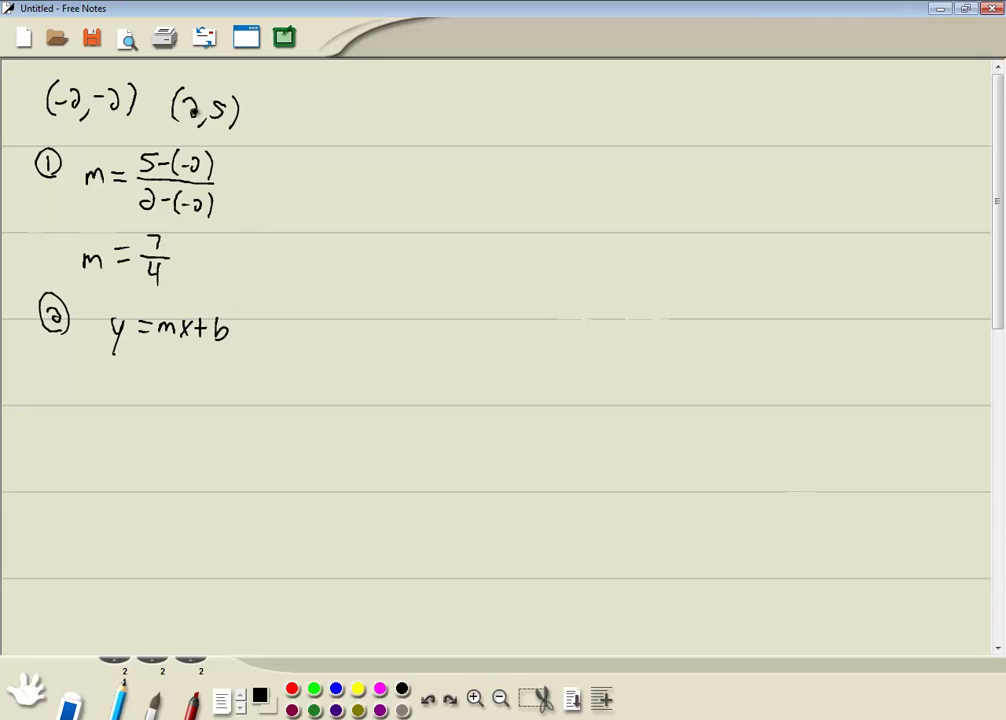
mouse_move(187, 76)
mouse_down()
mouse_move(197, 88)
mouse_move(187, 88)
mouse_move(216, 84)
mouse_up()
drag(221, 75, 214, 92)
Step: Substitute 5, 7/4 and 2 into the equation, simplifying to 5 = 7/2 + b
mouse_move(121, 364)
mouse_down()
mouse_move(104, 367)
mouse_move(106, 387)
mouse_move(146, 375)
mouse_up()
mouse_move(129, 383)
mouse_down()
mouse_move(157, 381)
mouse_move(169, 396)
mouse_up()
mouse_move(166, 389)
mouse_down()
mouse_move(166, 405)
mouse_move(200, 388)
mouse_up()
drag(204, 366, 225, 382)
mouse_move(218, 372)
mouse_down()
mouse_move(218, 392)
mouse_move(235, 393)
mouse_up()
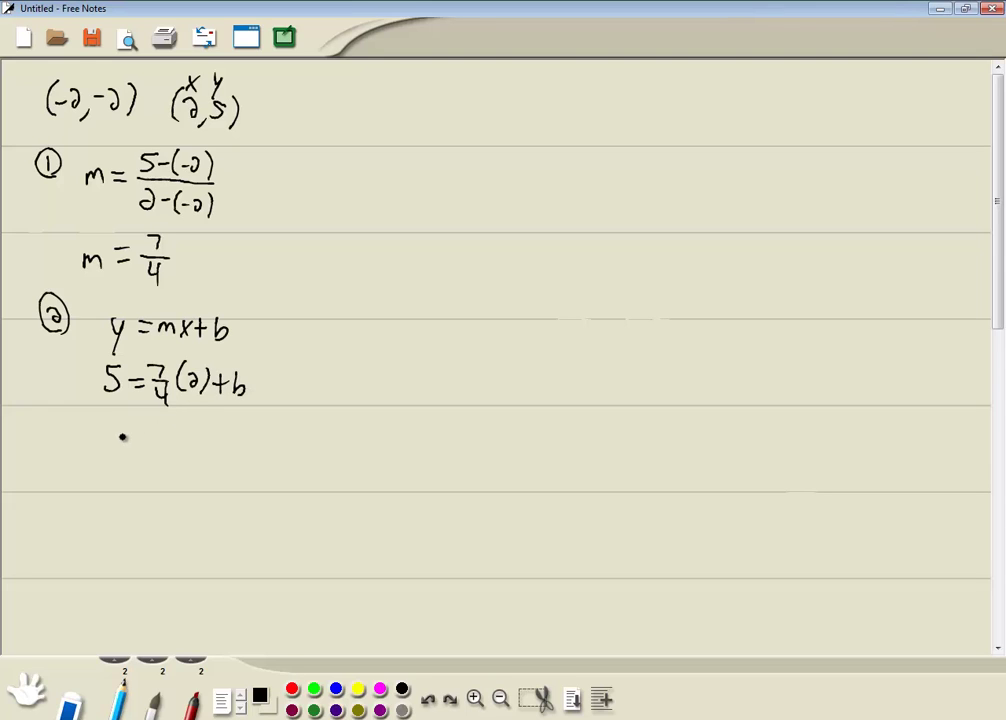
drag(114, 428, 117, 450)
drag(114, 427, 127, 427)
drag(159, 425, 189, 451)
drag(180, 442, 208, 452)
Step: Solve 5 - 7/2 = b to get the intercept b = 3/2
mouse_move(97, 481)
mouse_down()
mouse_move(96, 499)
mouse_move(146, 497)
mouse_move(152, 512)
mouse_move(182, 504)
mouse_up()
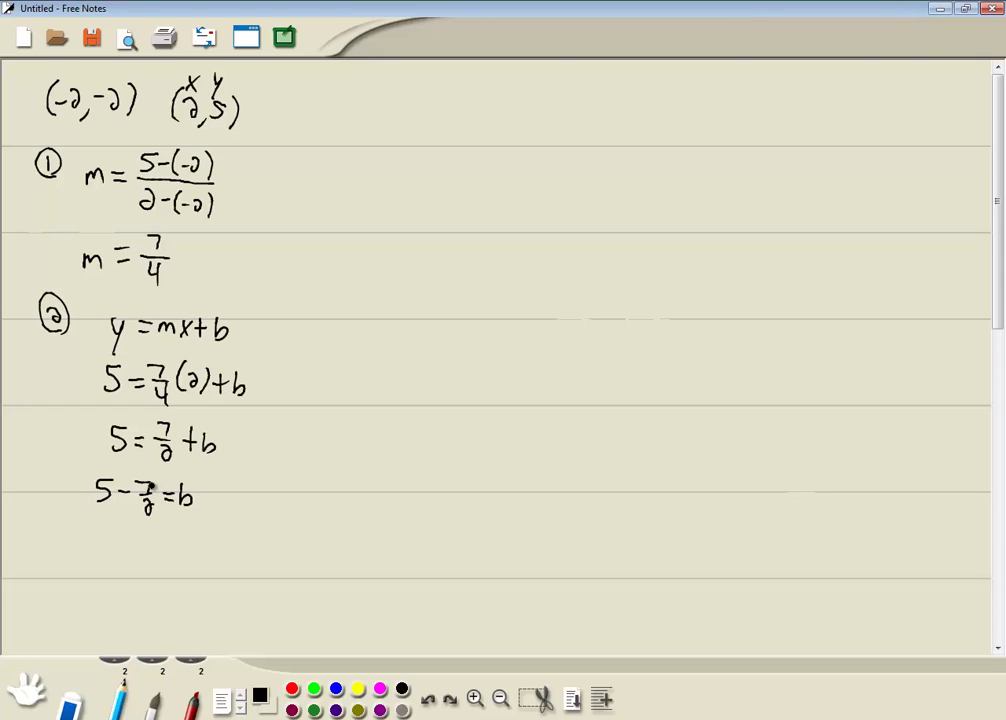
mouse_move(127, 551)
mouse_down()
mouse_move(145, 551)
mouse_move(144, 566)
mouse_up()
drag(157, 541, 167, 541)
drag(157, 547, 175, 551)
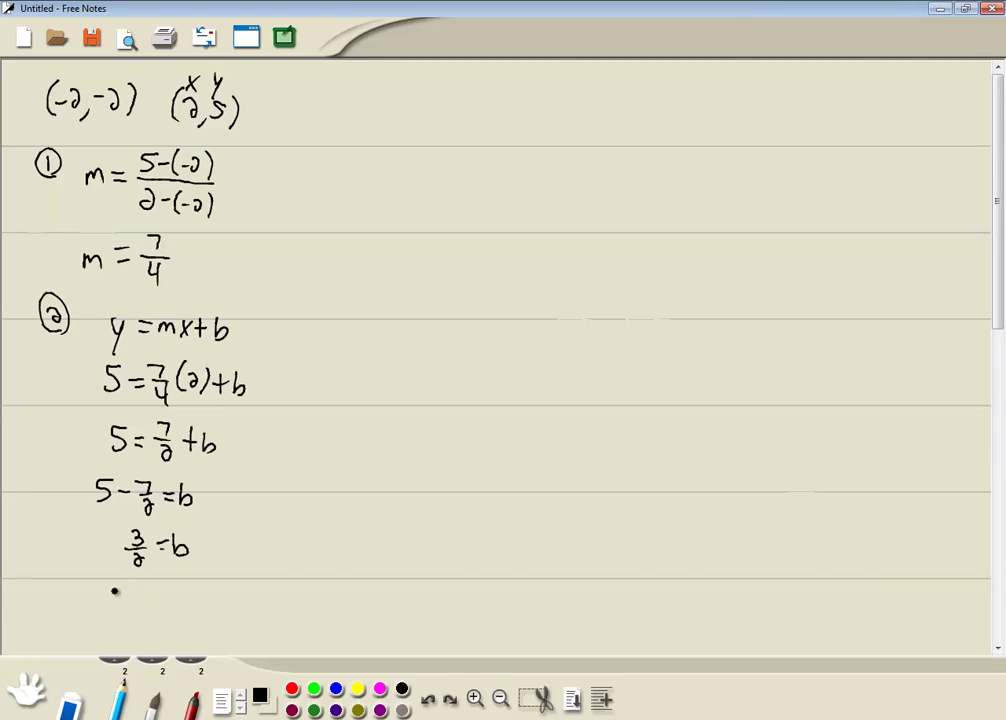
Step: Write circled step 3: y = mx + b becoming y = 7/4x + 3/2
mouse_move(66, 582)
mouse_down()
mouse_move(65, 600)
mouse_move(72, 575)
mouse_move(126, 604)
mouse_up()
mouse_move(132, 591)
mouse_down()
mouse_move(122, 617)
mouse_move(183, 604)
mouse_up()
mouse_move(183, 591)
mouse_down()
mouse_move(170, 604)
mouse_move(200, 596)
mouse_up()
drag(194, 589, 194, 603)
drag(206, 580, 207, 603)
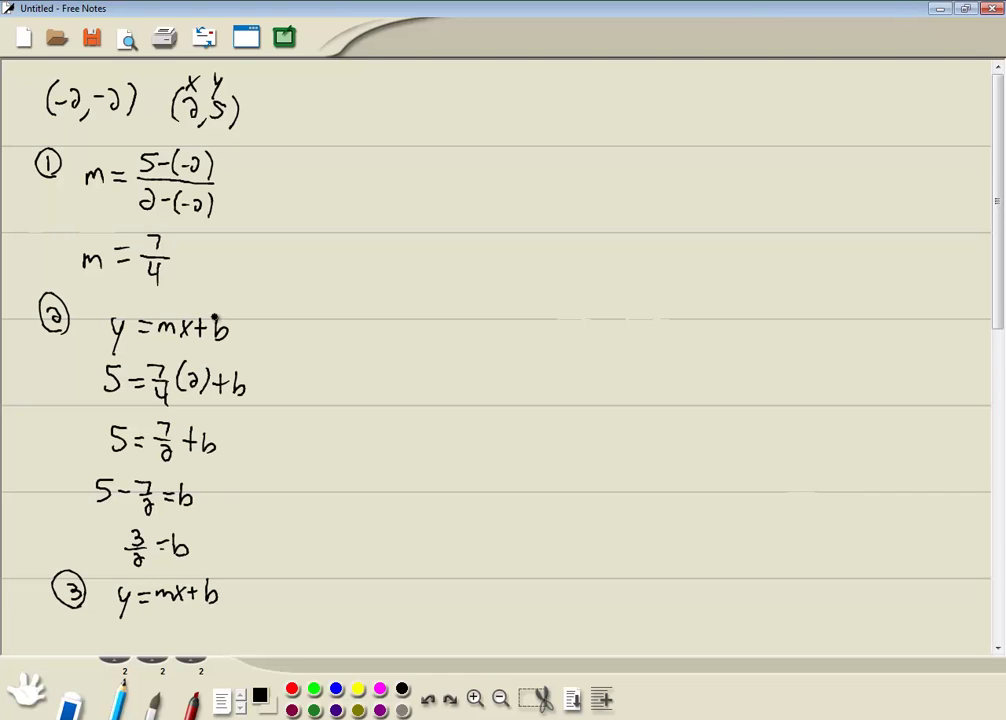
drag(138, 621, 144, 632)
mouse_move(151, 621)
mouse_down()
mouse_move(141, 643)
mouse_move(176, 624)
mouse_up()
drag(164, 633, 197, 630)
mouse_move(189, 632)
mouse_down()
mouse_move(198, 643)
mouse_move(217, 640)
mouse_up()
mouse_move(217, 622)
mouse_down()
mouse_move(205, 640)
mouse_move(254, 627)
mouse_move(264, 648)
mouse_move(106, 635)
mouse_move(165, 606)
mouse_move(272, 609)
mouse_move(285, 642)
mouse_up()
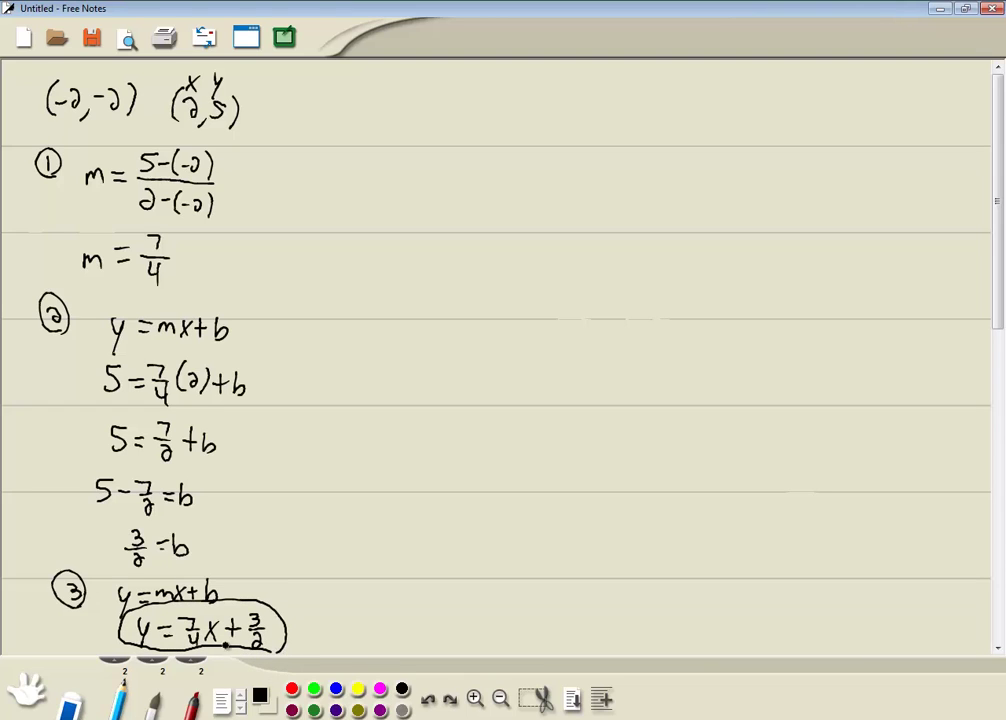
Step: Write y = 1.75x + 1.5, circled and bracketed to y = 7/4x + 3/2
key(alt+Tab)
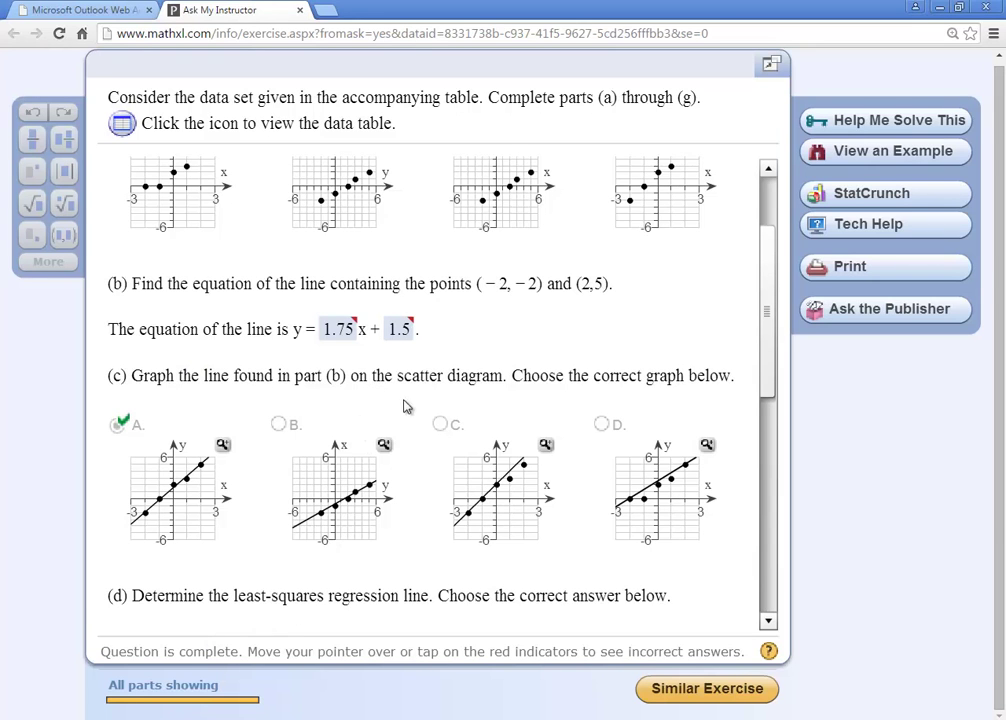
mouse_move(352, 334)
key(alt+Tab)
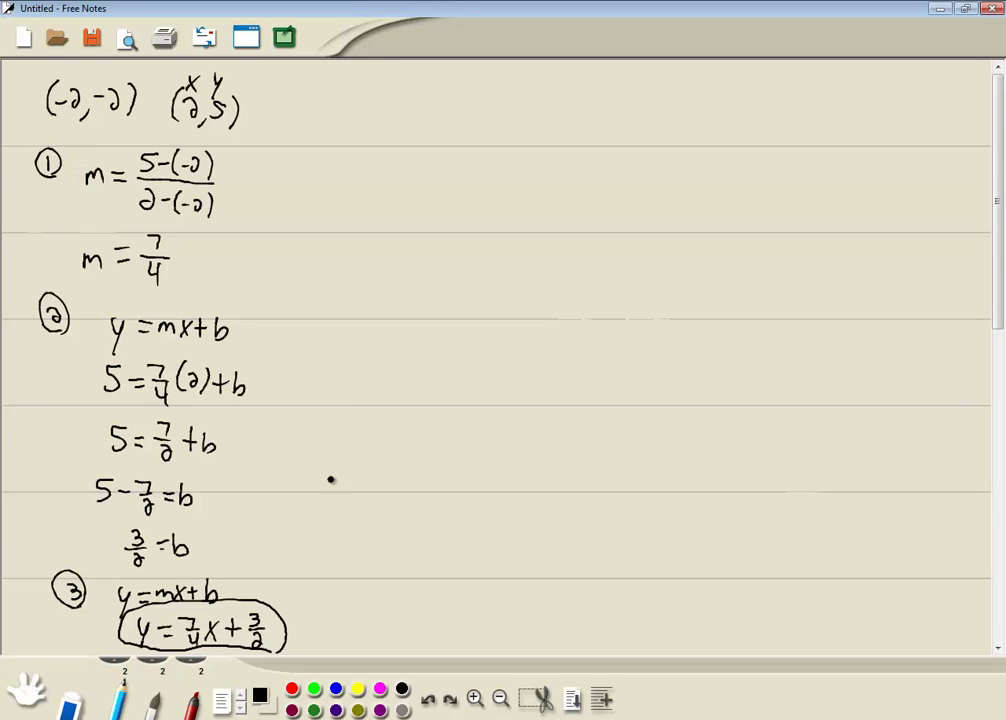
key(alt+Tab)
key(alt+Tab)
mouse_move(291, 614)
mouse_down()
mouse_move(326, 321)
mouse_move(305, 128)
mouse_move(350, 122)
mouse_up()
mouse_move(356, 105)
mouse_down()
mouse_move(342, 145)
mouse_move(382, 118)
mouse_up()
drag(373, 128, 428, 132)
click(393, 128)
mouse_move(432, 114)
mouse_down()
mouse_move(457, 131)
mouse_move(446, 131)
mouse_move(488, 126)
mouse_up()
mouse_move(478, 117)
mouse_down()
mouse_move(478, 135)
mouse_move(512, 137)
mouse_up()
mouse_move(516, 117)
mouse_down()
mouse_move(529, 116)
mouse_move(428, 152)
mouse_move(326, 112)
mouse_move(522, 92)
mouse_up()
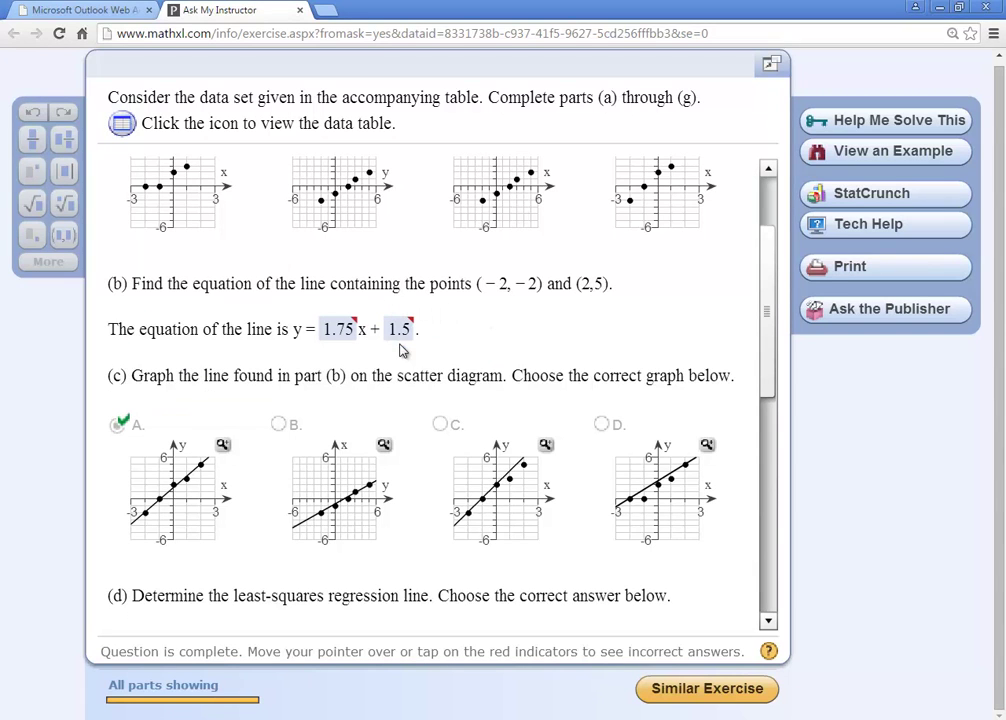
Step: Scroll the MathXL exercise down toward part (d)
scroll(395, 343, down, 1)
scroll(395, 343, down, 1)
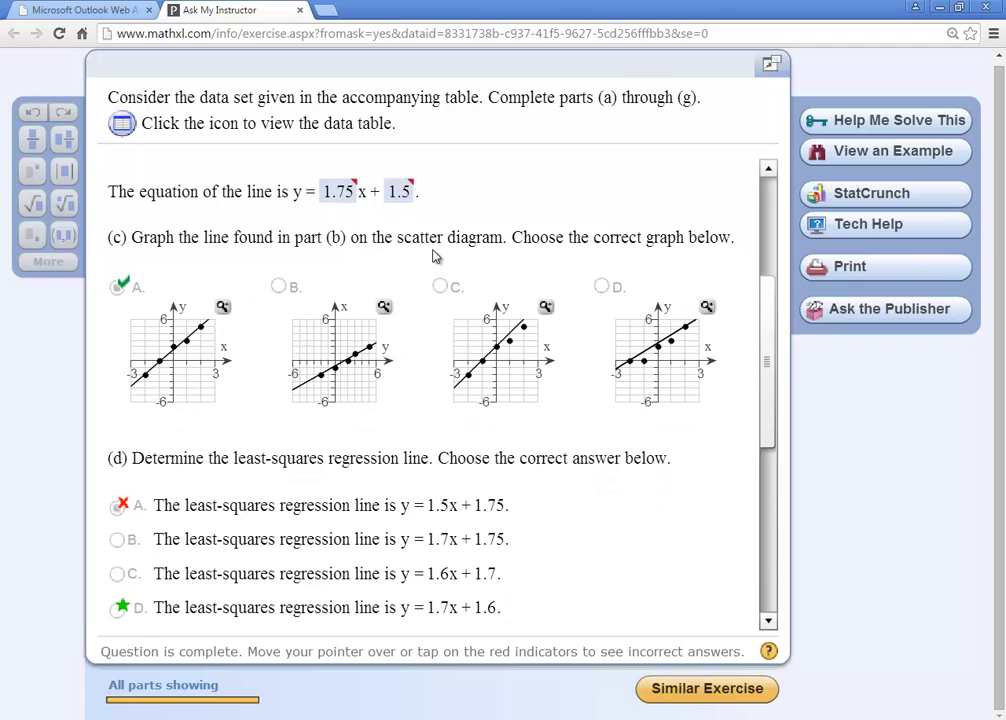
key(alt+Tab)
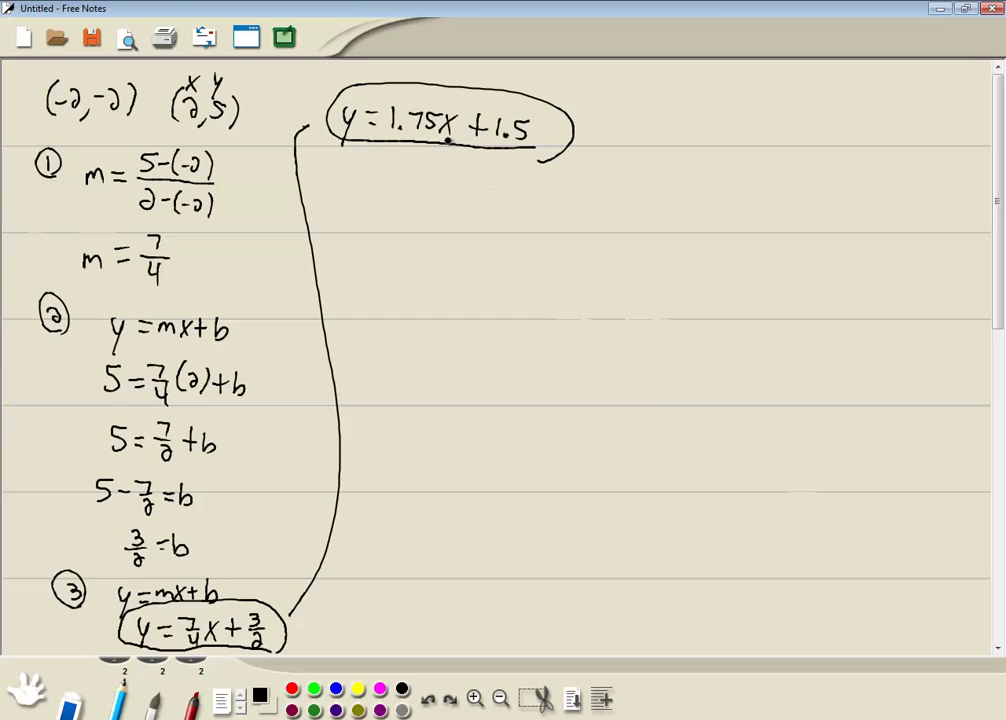
Step: In the Y= editor, start Y1 with the slope 1.75
key(alt+Tab)
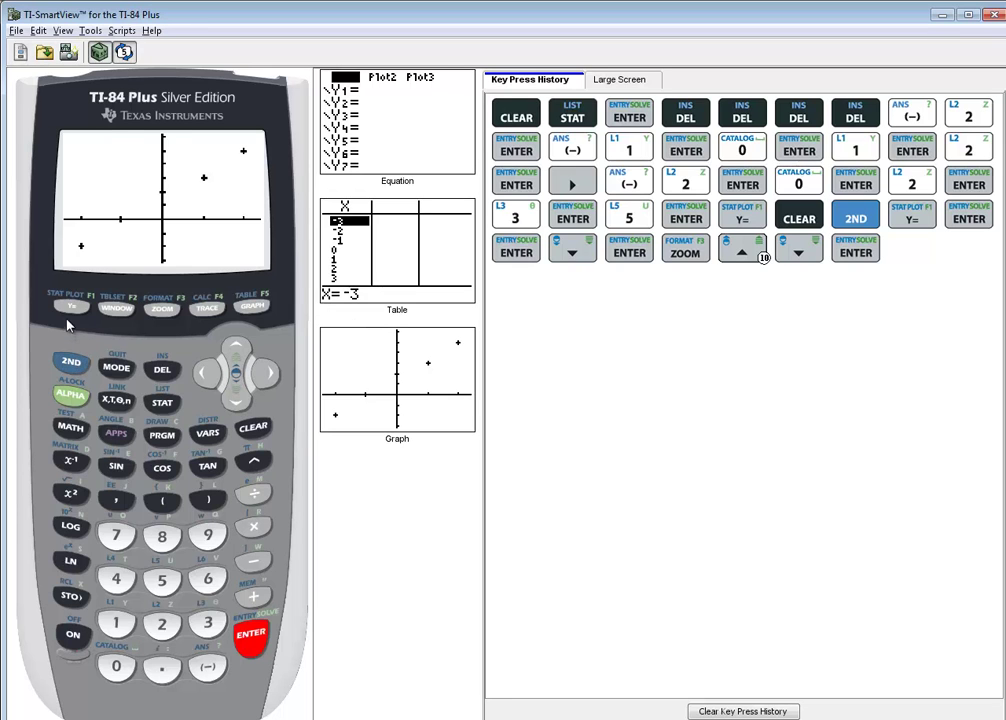
click(70, 308)
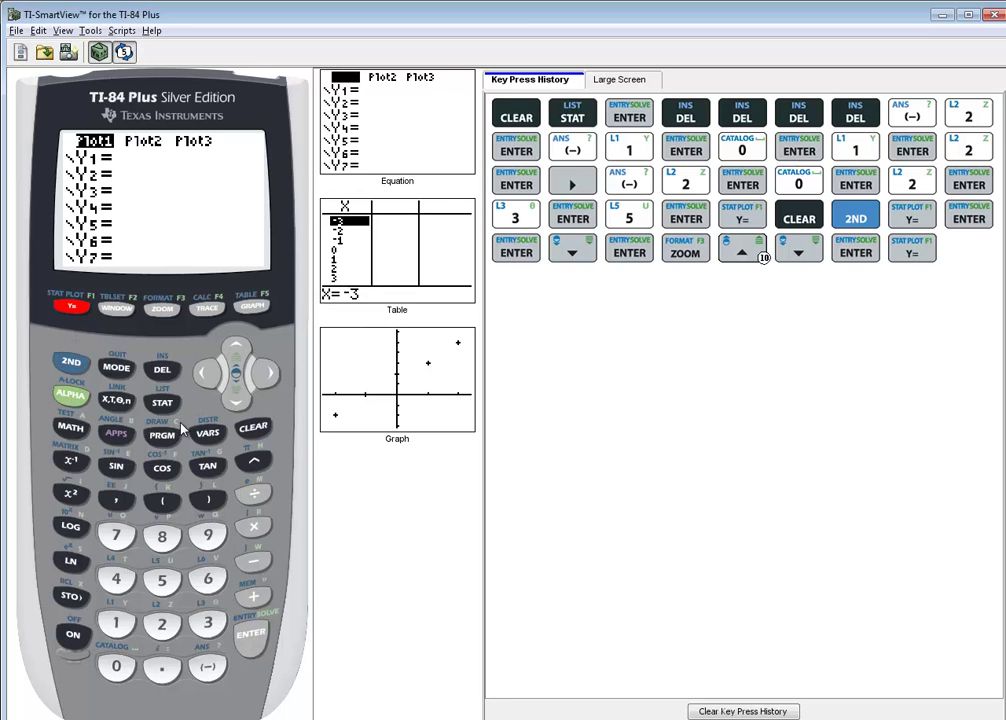
key(alt+Tab)
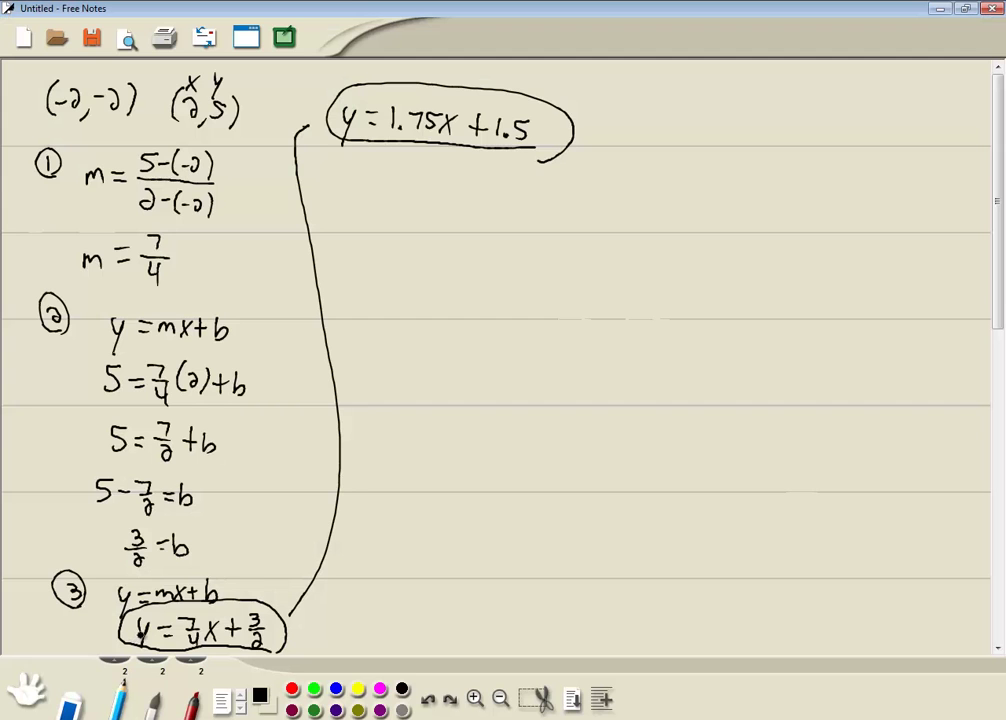
key(alt+Tab)
text(1.)
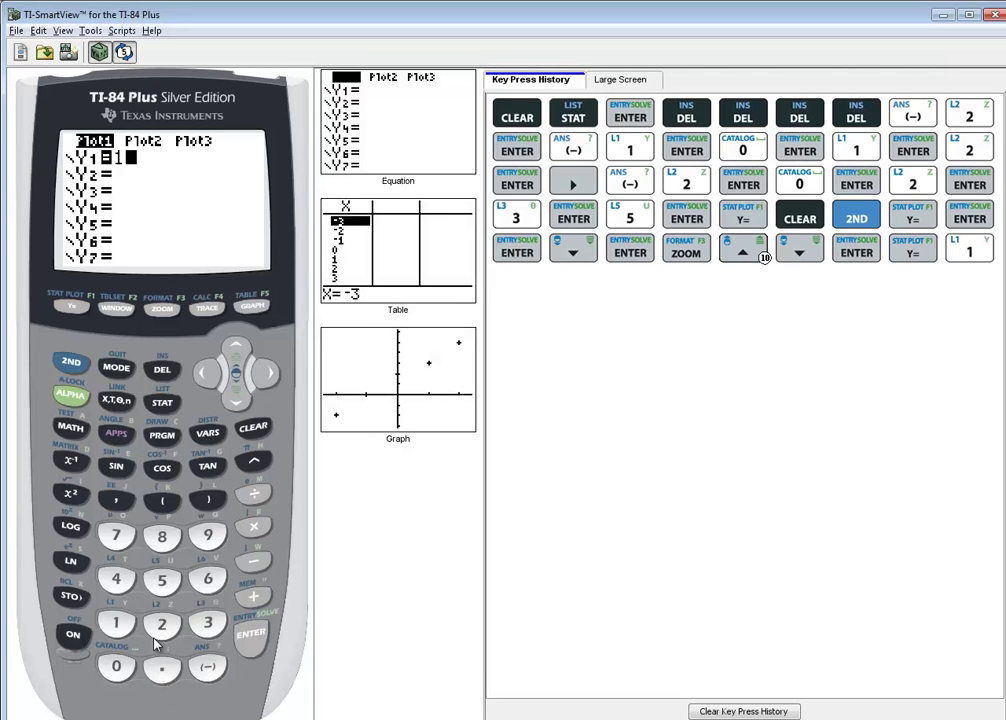
click(116, 535)
click(162, 580)
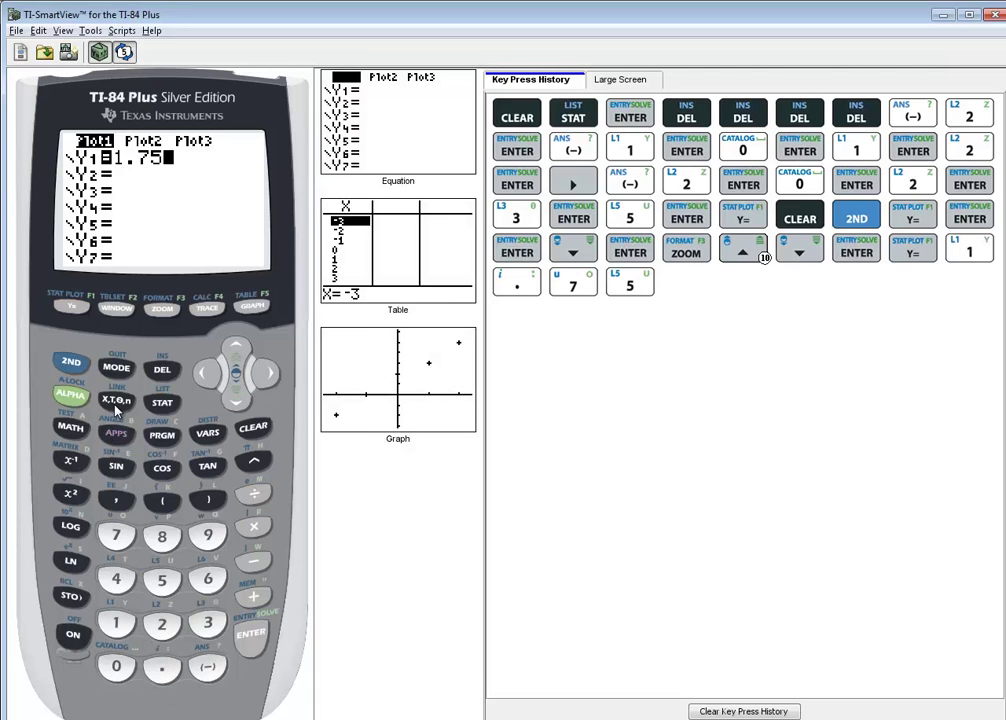
Step: Complete Y1 as 1.75X+1.5 and graph the line over the scatter points
click(116, 402)
key(alt+Tab)
key(alt+Tab)
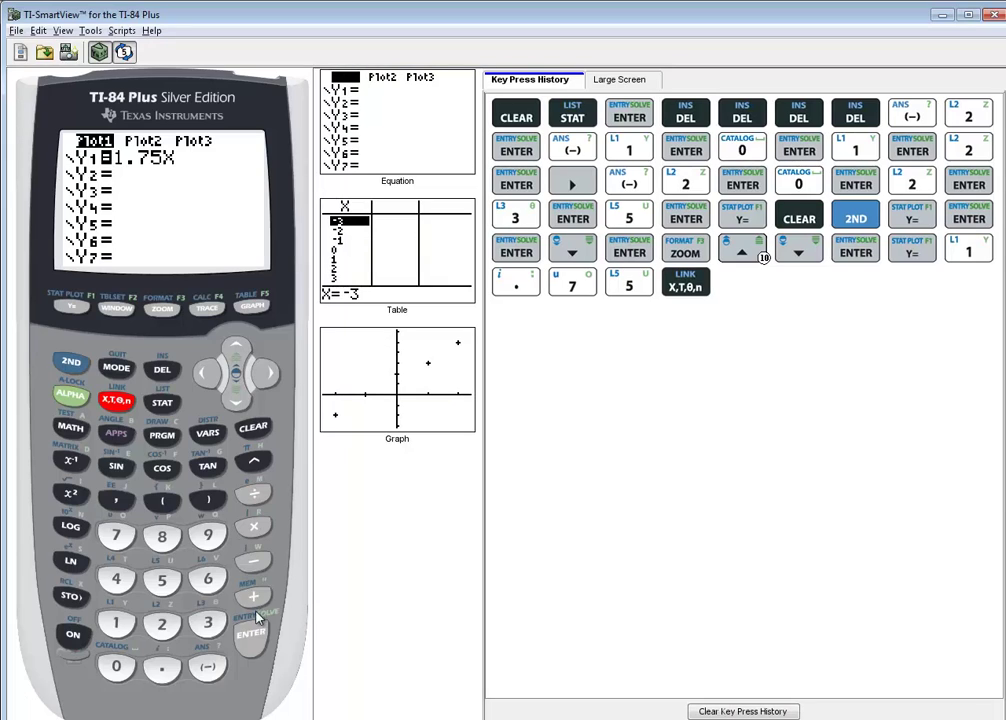
text(+1.)
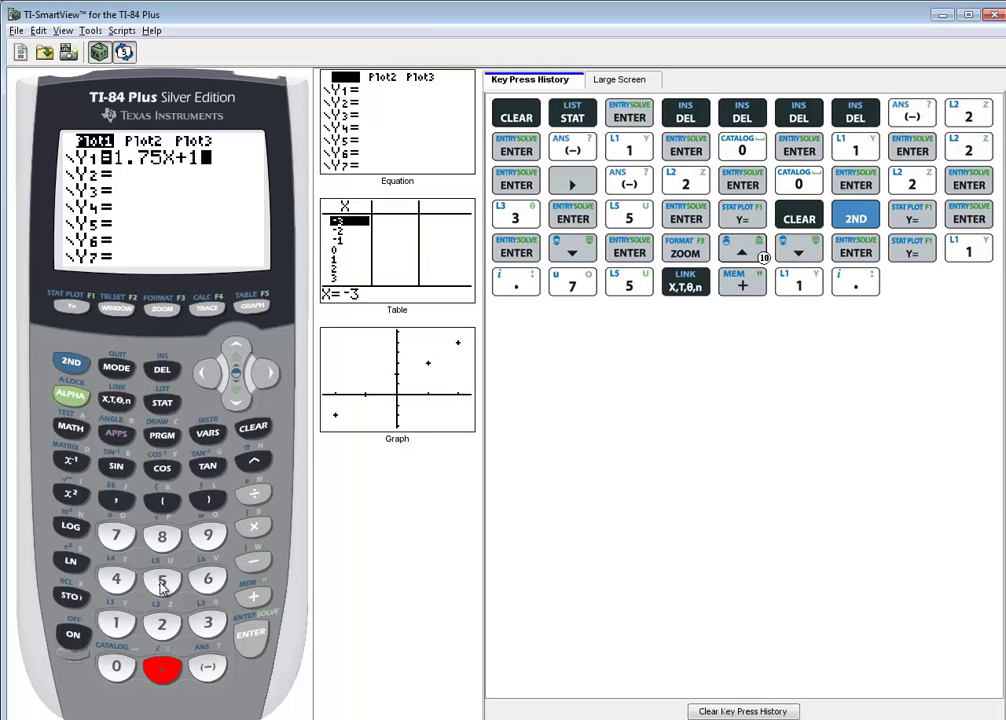
click(162, 580)
click(251, 307)
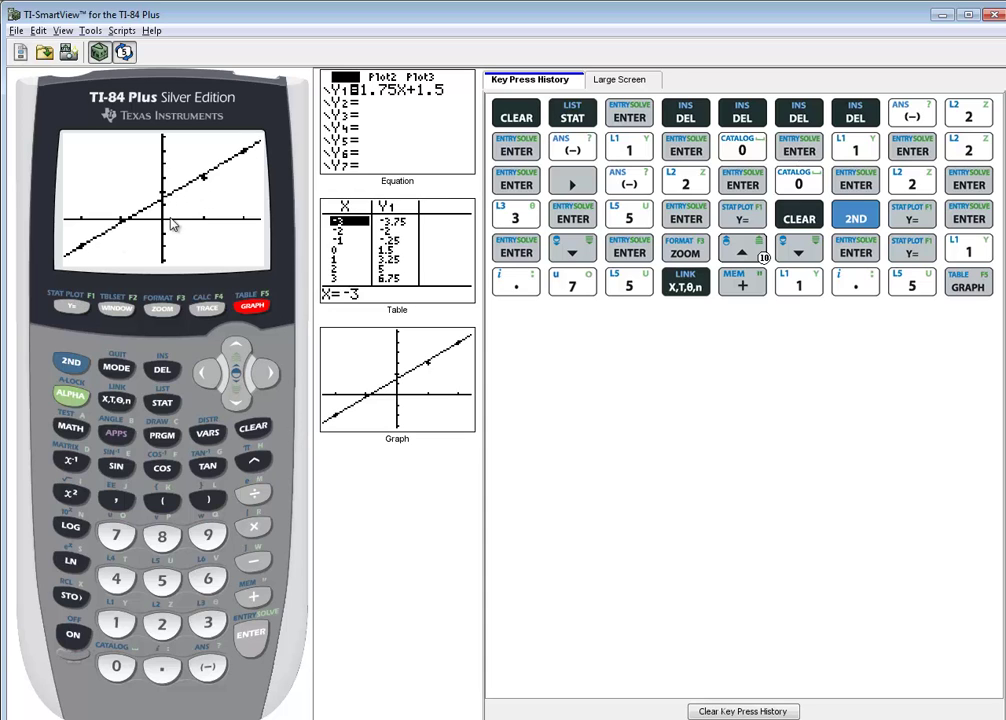
key(alt+Tab)
key(alt+Tab)
key(alt+Tab)
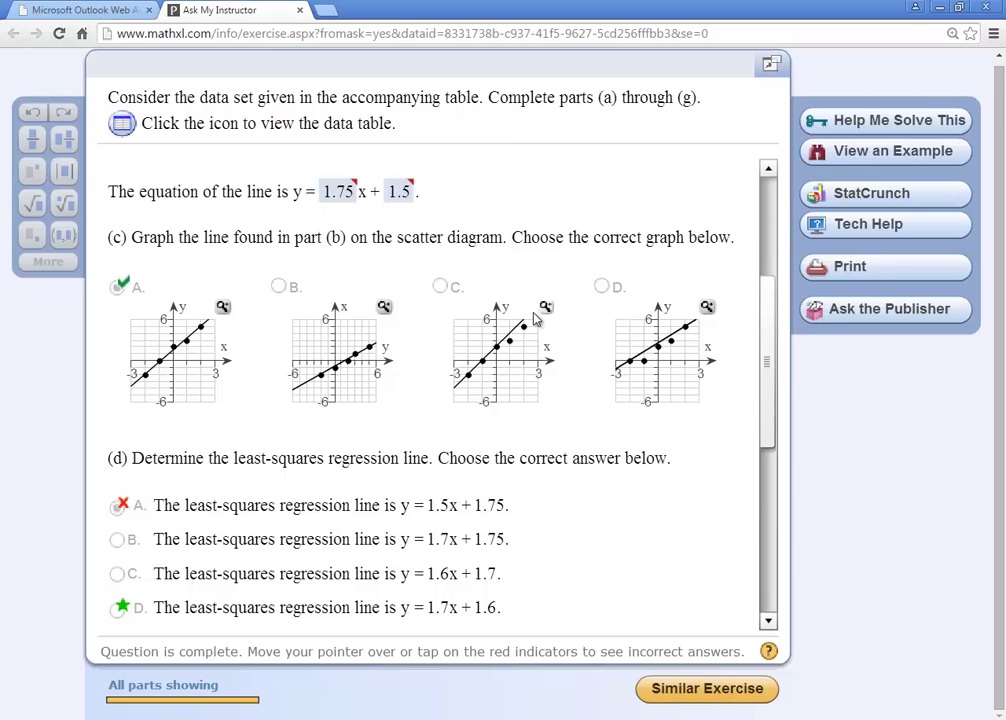
Step: Scroll the MathXL exercise down to part (e) to review the marked least-squares answers
scroll(529, 360, down, 3)
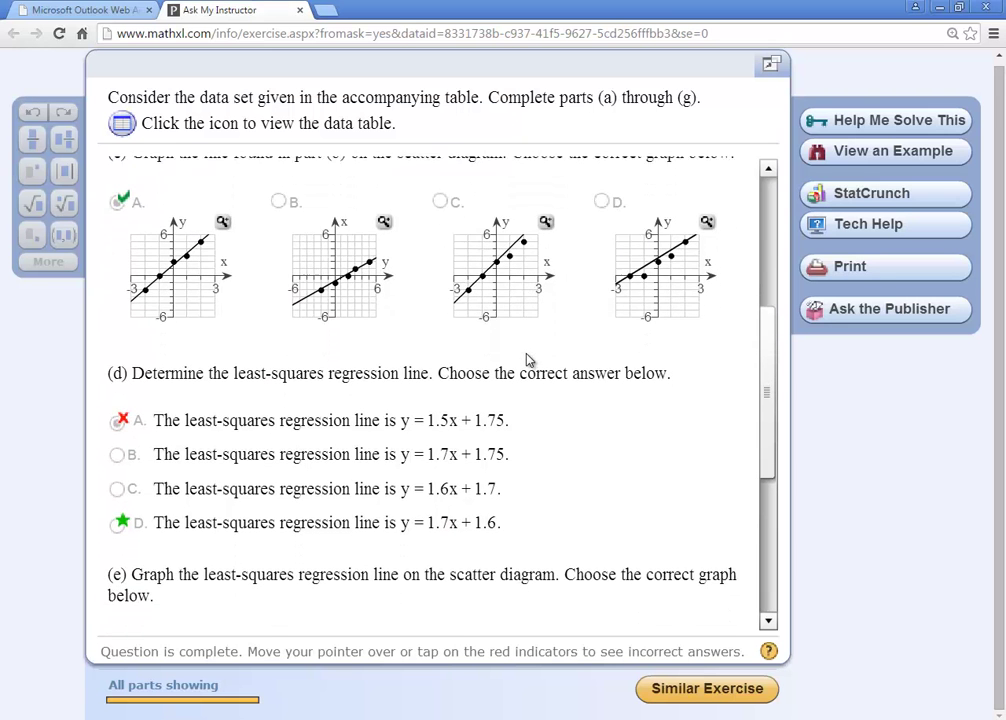
scroll(529, 356, down, 1)
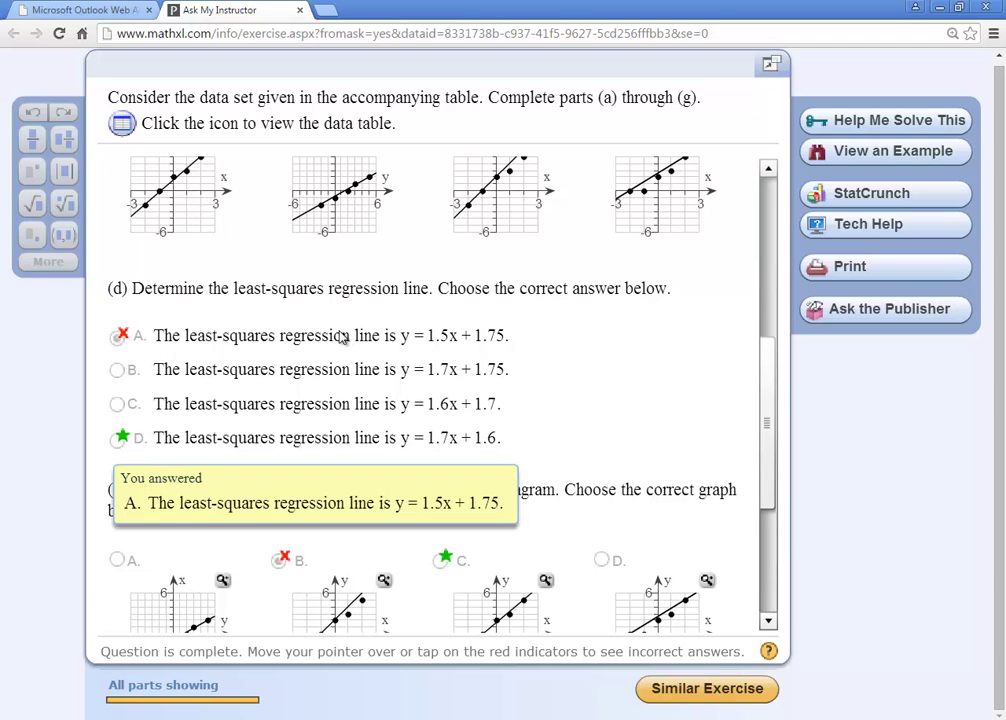
key(alt+Tab)
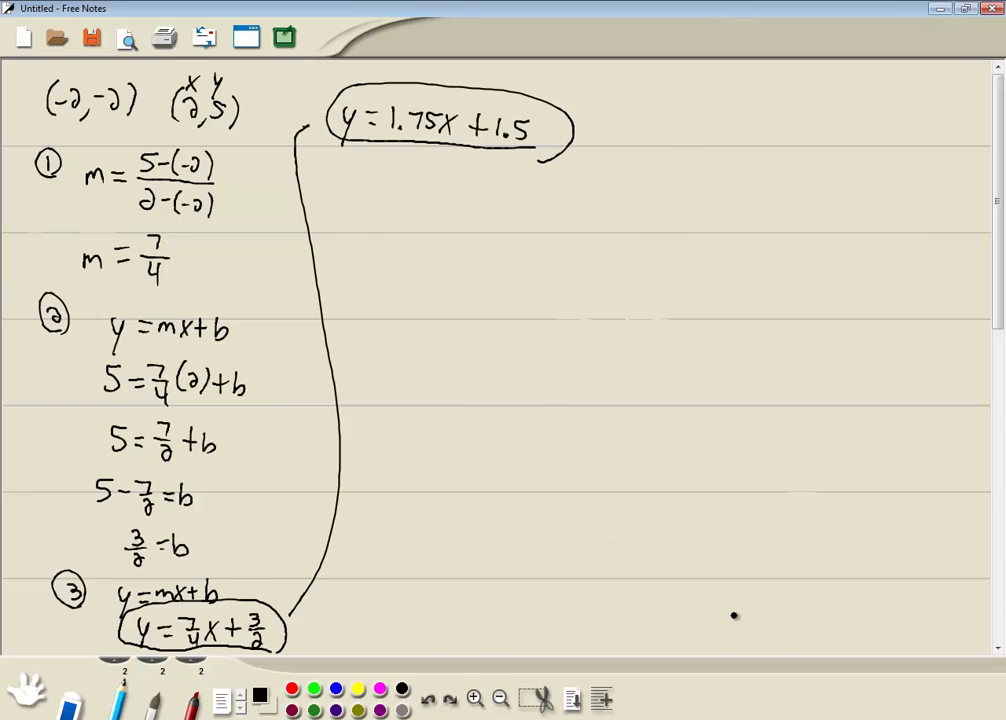
key(alt+Tab)
key(alt+Tab)
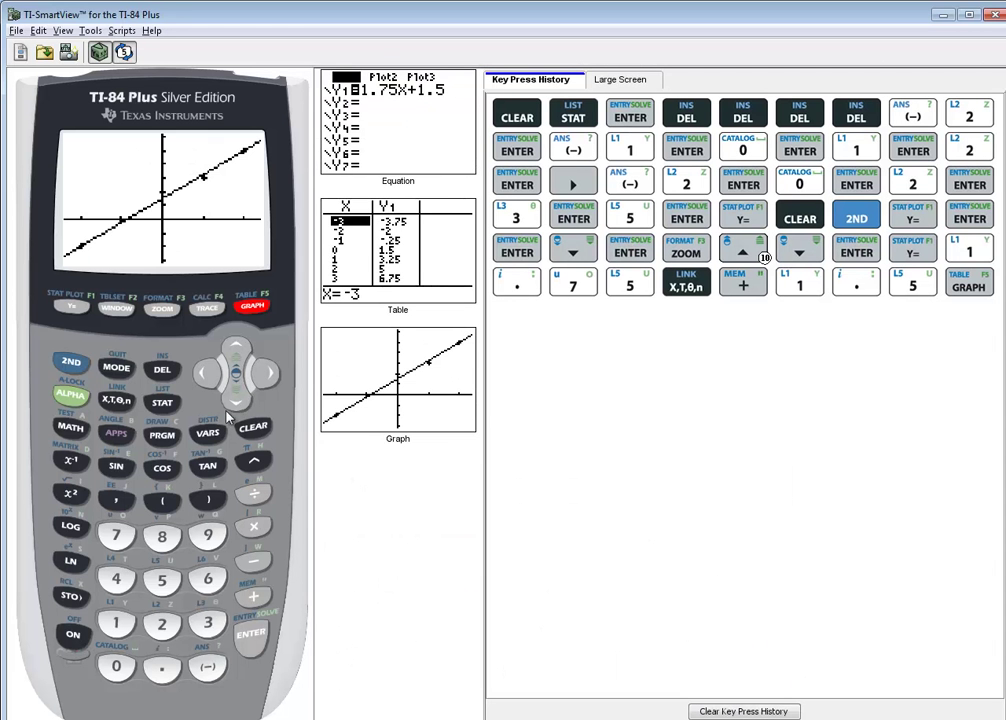
Step: Quit to the calculator home screen and open the CATALOG at the D commands
click(72, 364)
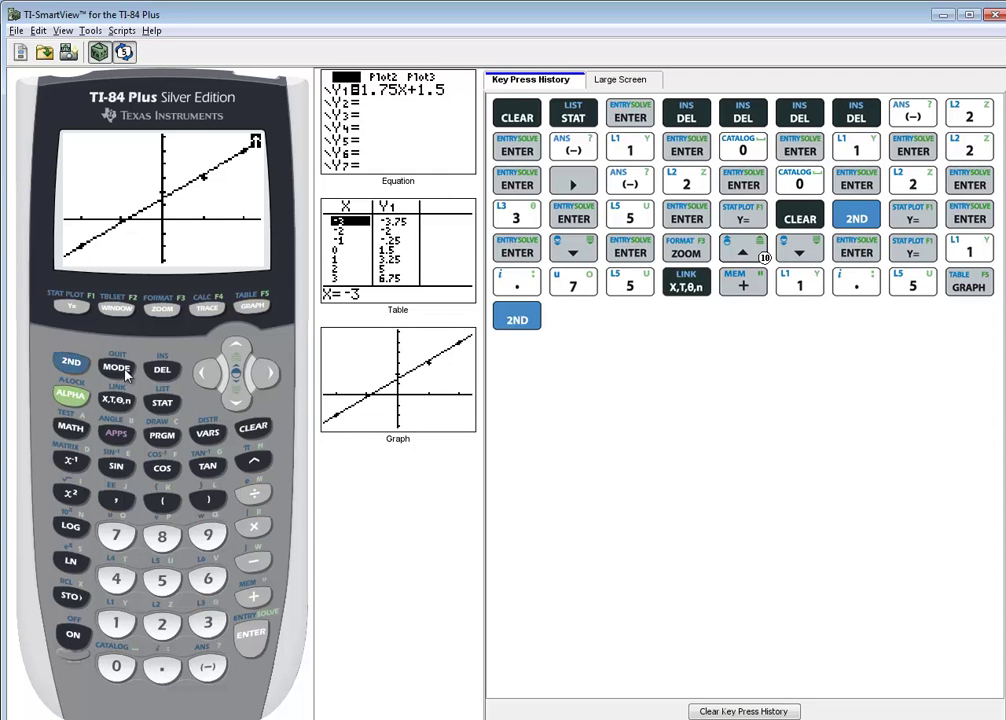
click(116, 369)
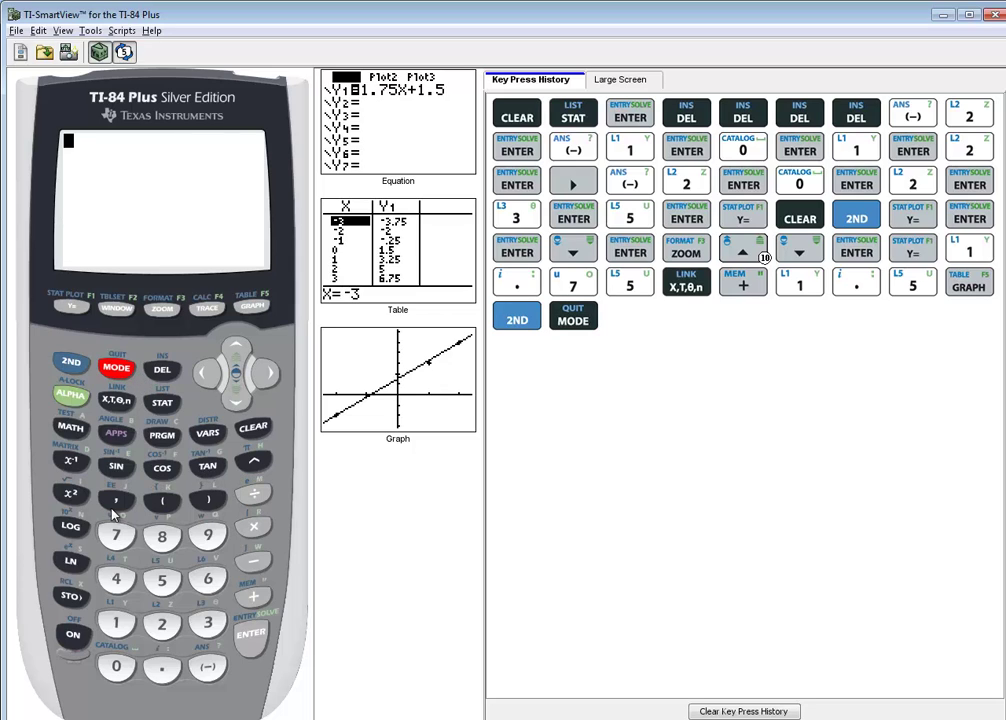
click(73, 366)
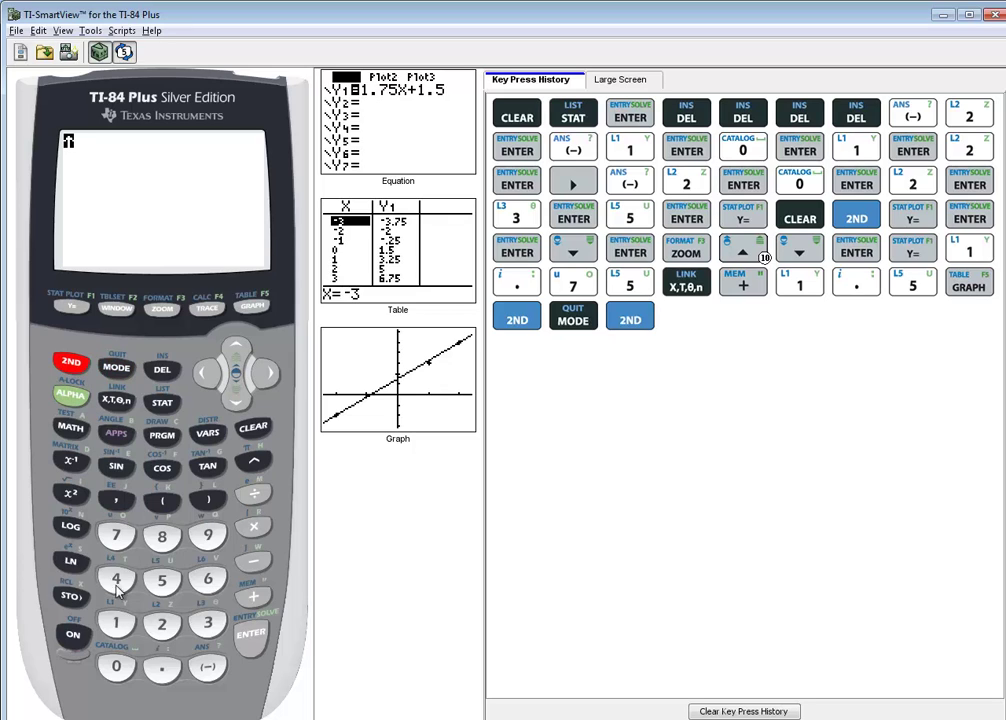
click(116, 667)
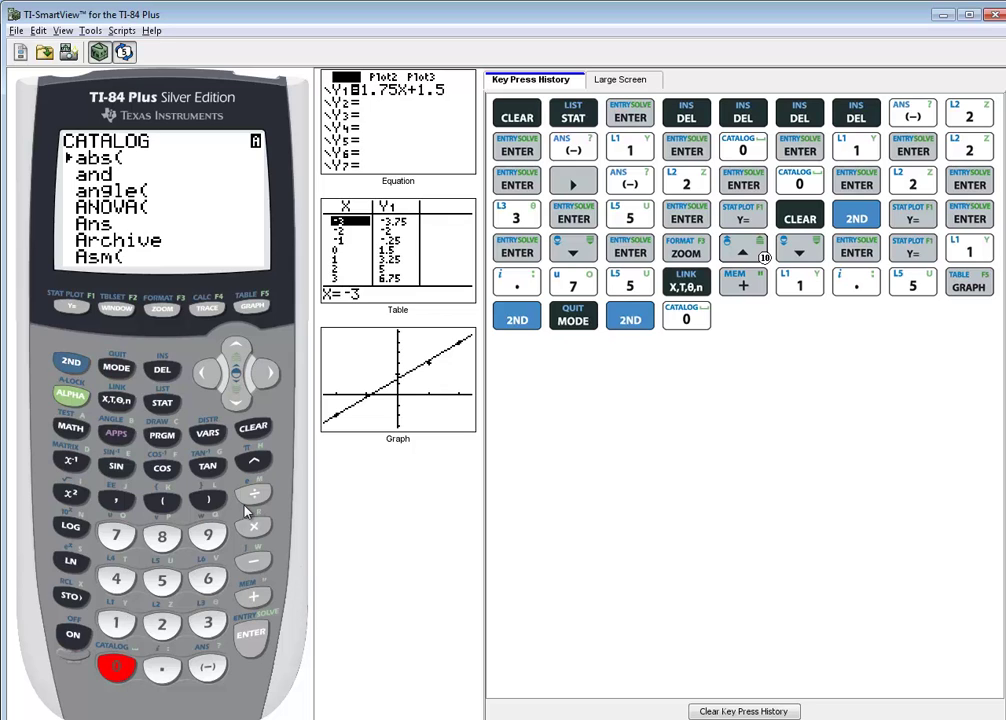
click(69, 461)
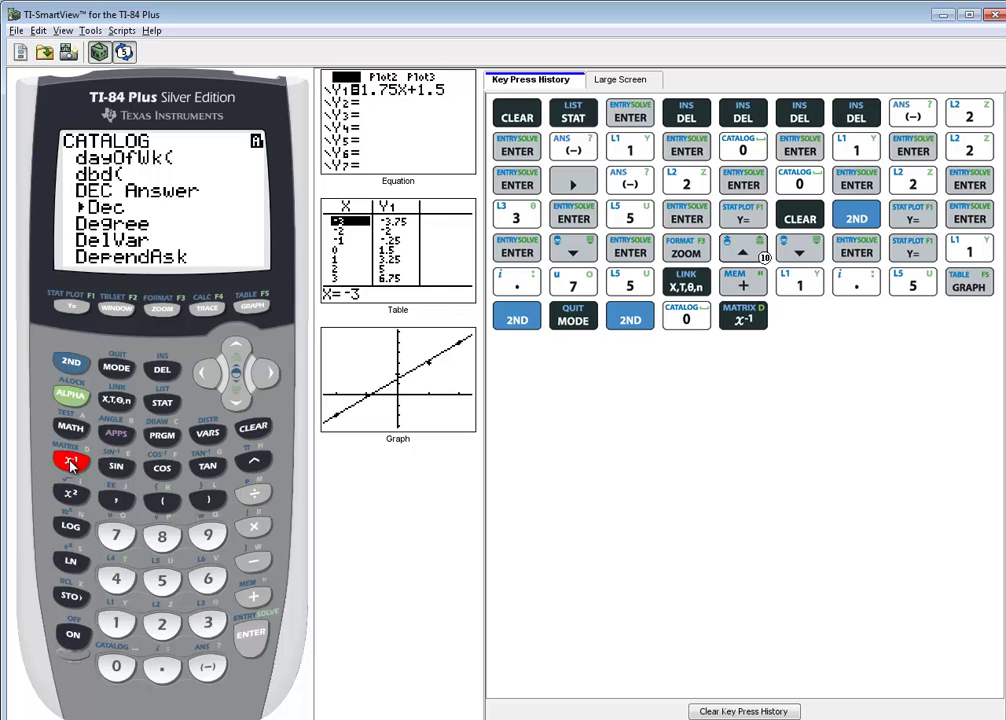
click(243, 408)
click(243, 408)
click(243, 409)
Step: Find DiagnosticOn in the catalog and run it so r and r² are reported
click(243, 408)
click(243, 408)
click(243, 408)
click(243, 408)
click(243, 408)
click(243, 408)
click(243, 408)
click(243, 408)
click(243, 408)
click(236, 350)
click(236, 350)
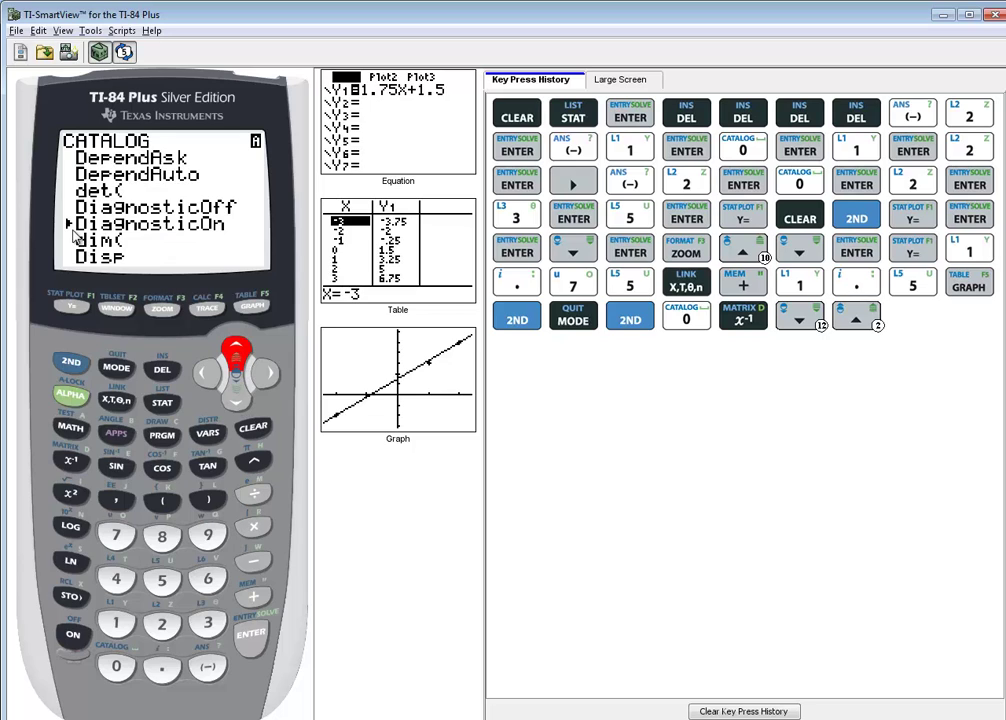
click(253, 632)
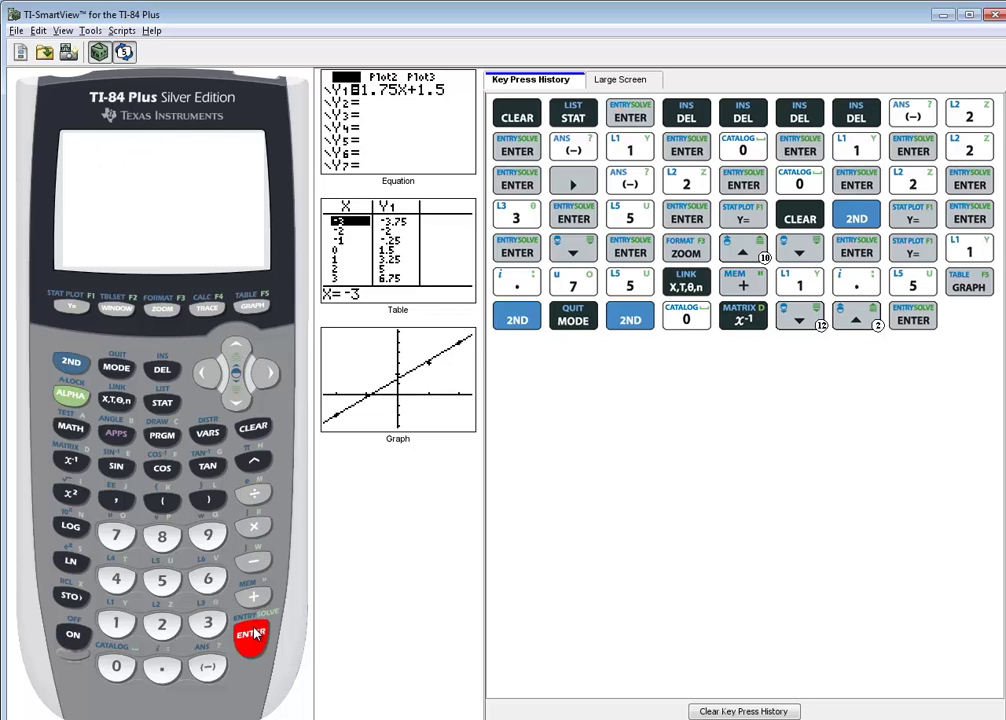
click(253, 632)
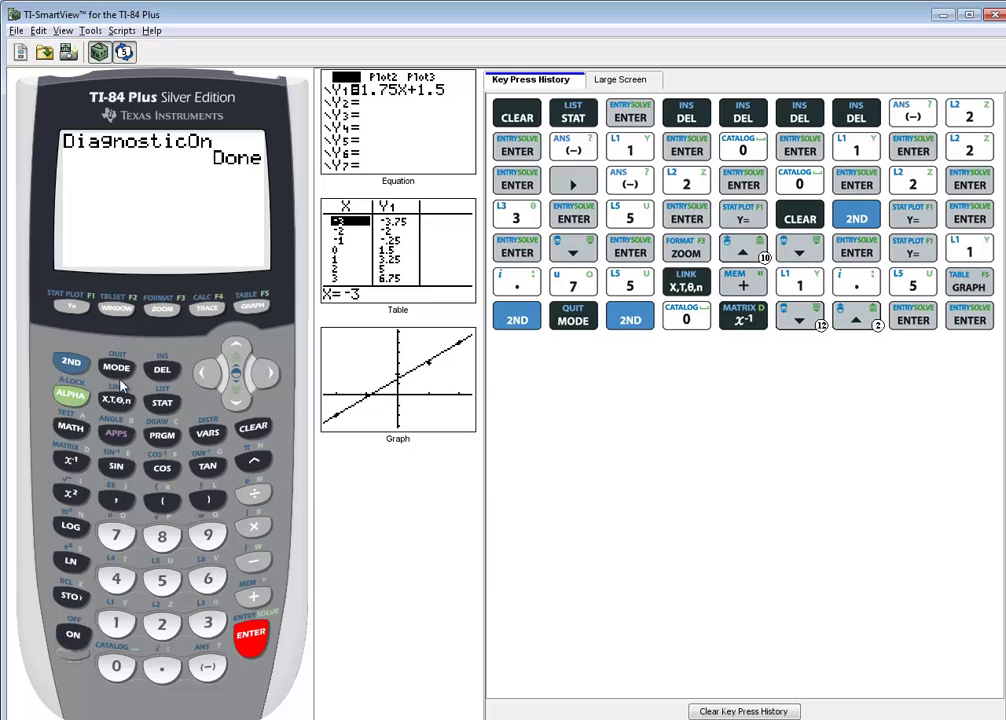
Step: Run LinReg(ax+b) from STAT CALC, giving a=1.7, b=1.6, r≈.9948, r²≈.9897
click(163, 403)
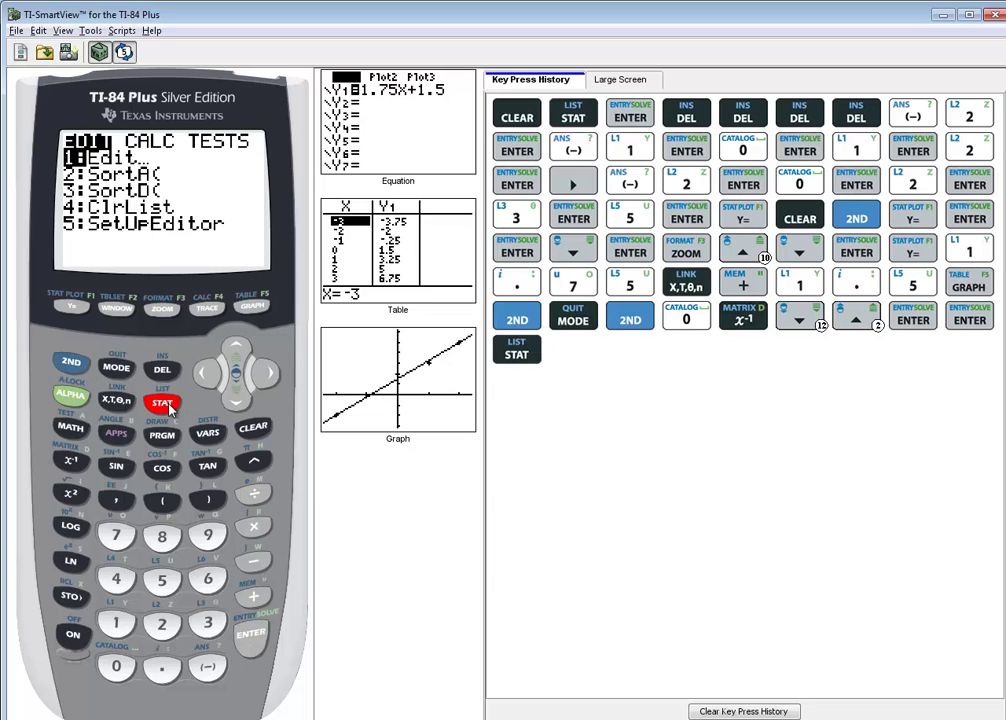
click(265, 374)
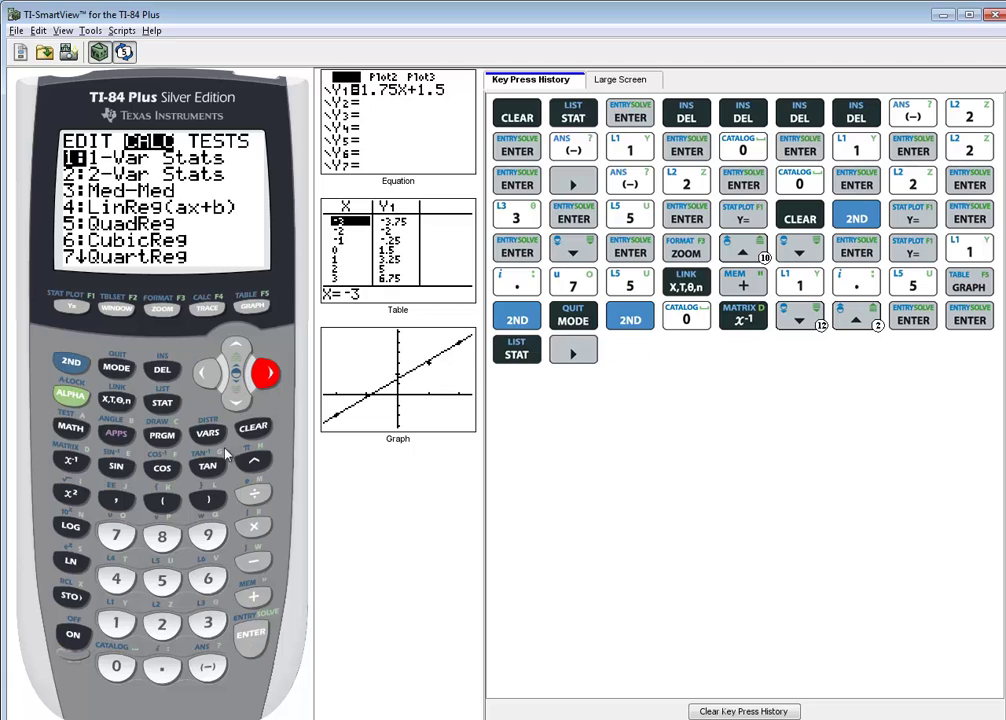
click(116, 580)
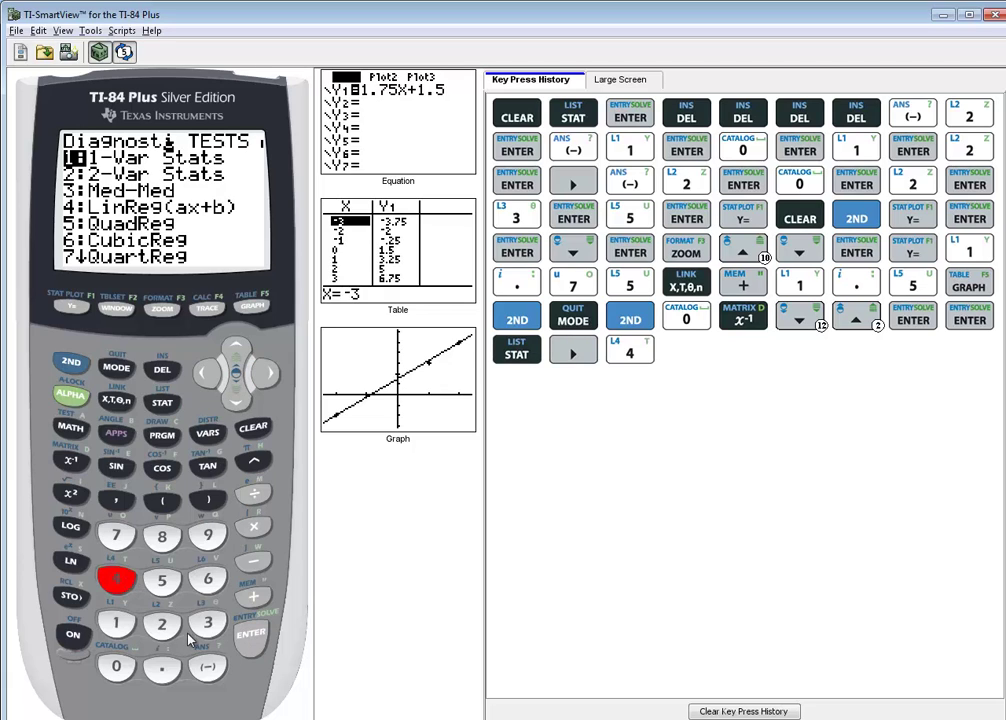
click(251, 634)
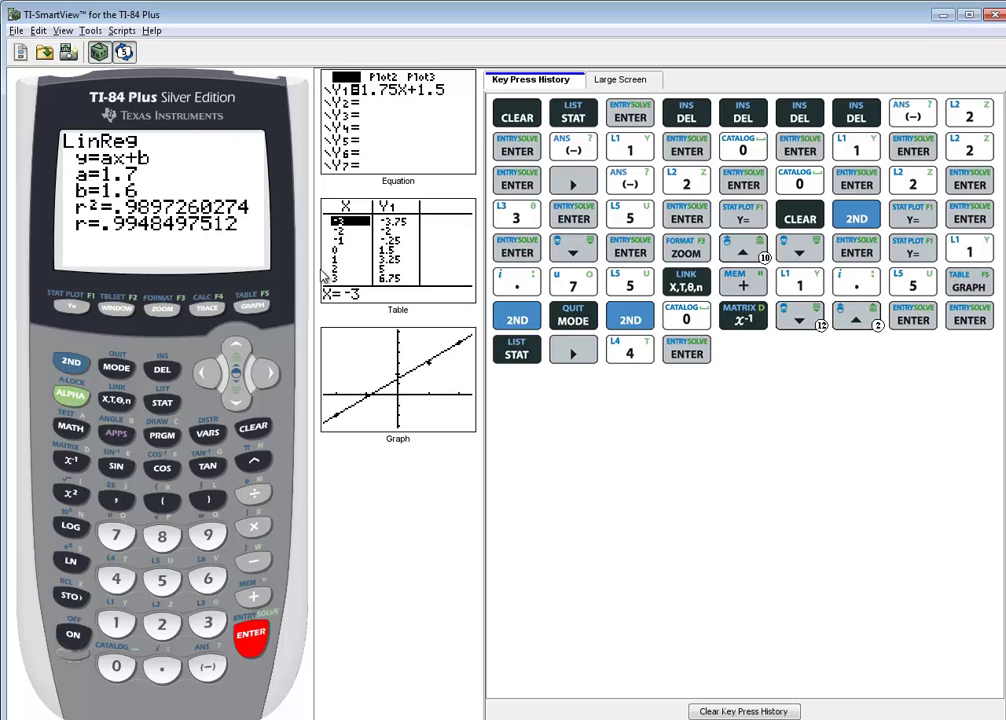
Step: Write the form y = ax+b beside the boxed equation in Free Notes
key(alt+Tab)
Step: Write the regression line y = 1.7x + 1.6 below it and circle it
key(alt+Tab)
key(alt+Tab)
key(Tab)
drag(381, 220, 388, 237)
mouse_move(396, 218)
mouse_down()
mouse_move(379, 250)
mouse_move(414, 226)
mouse_up()
drag(402, 234, 448, 236)
mouse_move(448, 222)
mouse_down()
mouse_move(438, 237)
mouse_move(461, 229)
mouse_up()
mouse_move(456, 222)
mouse_down()
mouse_move(456, 236)
mouse_move(474, 238)
mouse_up()
key(alt+Tab)
key(alt+Tab)
drag(382, 282, 388, 293)
mouse_move(395, 279)
mouse_down()
mouse_move(381, 307)
mouse_move(414, 293)
mouse_up()
mouse_move(420, 280)
mouse_down()
mouse_move(420, 299)
mouse_move(467, 298)
mouse_up()
click(430, 297)
drag(467, 283, 453, 299)
key(alt+Tab)
key(alt+Tab)
drag(478, 294, 495, 294)
mouse_move(487, 286)
mouse_down()
mouse_move(487, 302)
mouse_move(519, 302)
mouse_move(537, 317)
mouse_up()
click(512, 302)
mouse_move(451, 317)
mouse_down()
mouse_move(382, 292)
mouse_move(442, 263)
mouse_move(541, 294)
mouse_move(539, 321)
mouse_up()
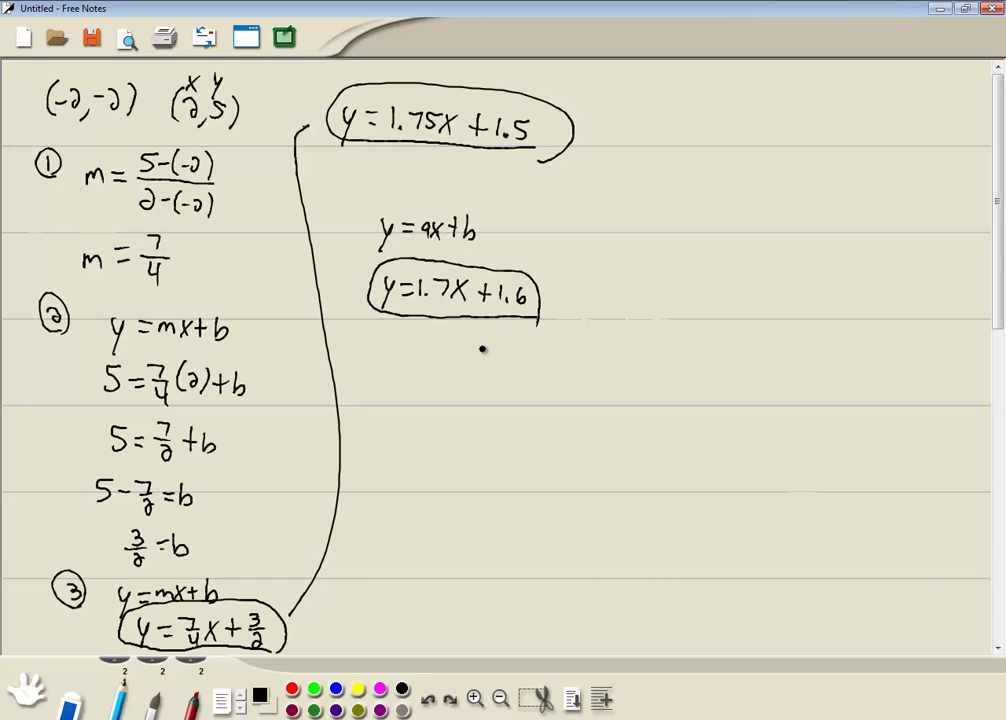
Step: Scroll the MathXL exercise down to parts (f) and (g)
middle_click(560, 410)
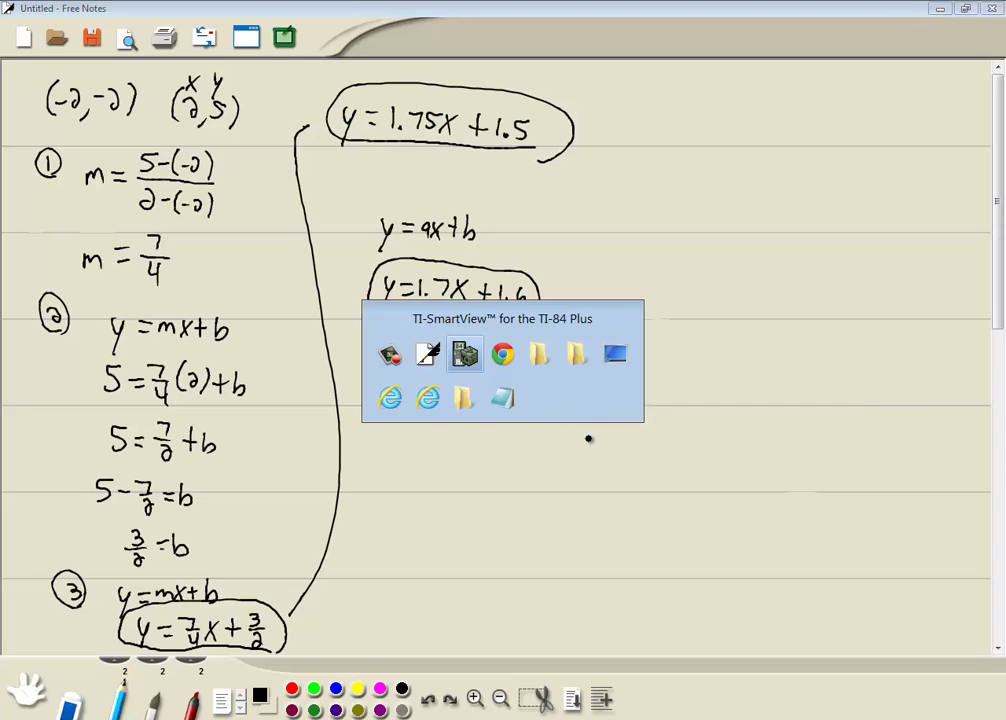
click(503, 353)
scroll(605, 376, down, 3)
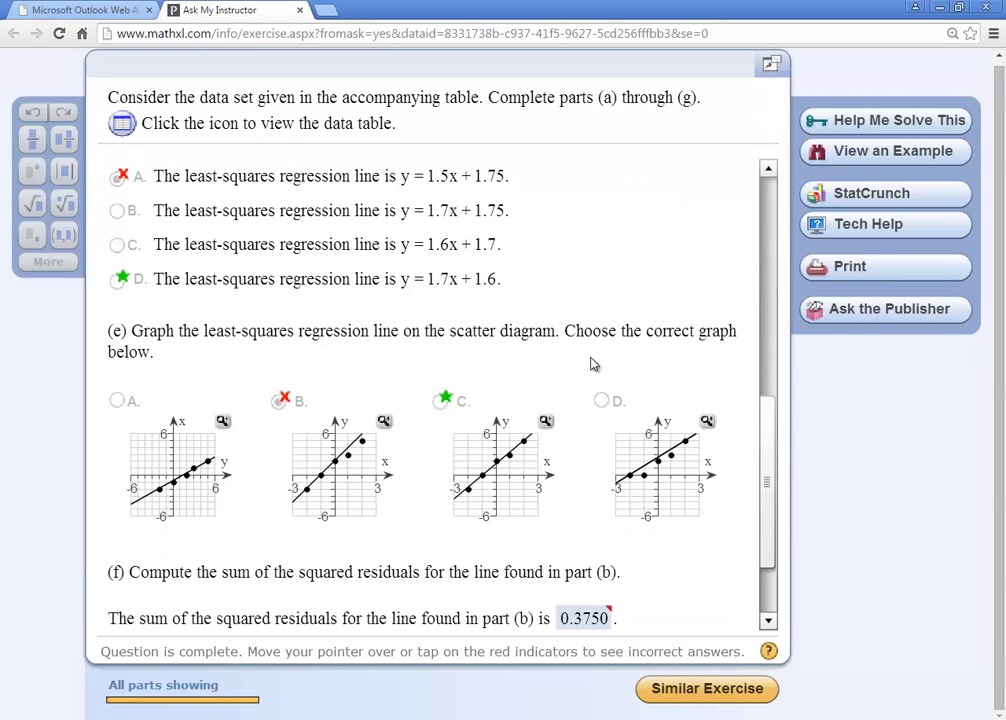
middle_click(359, 381)
click(423, 308)
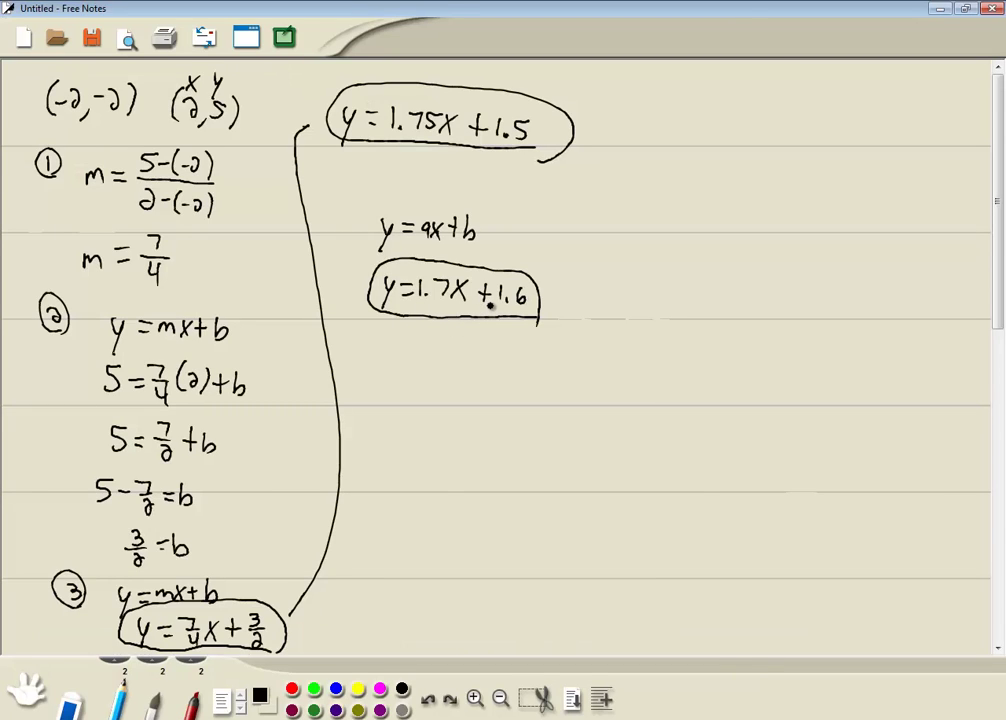
key(alt+Tab)
scroll(447, 408, down, 2)
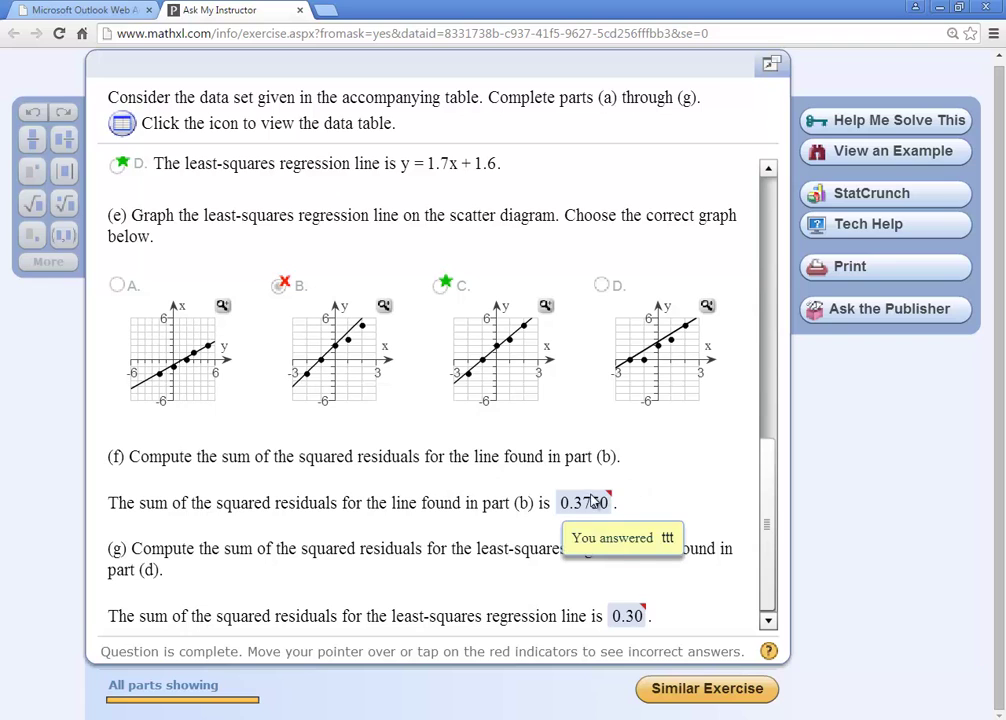
key(alt+Tab)
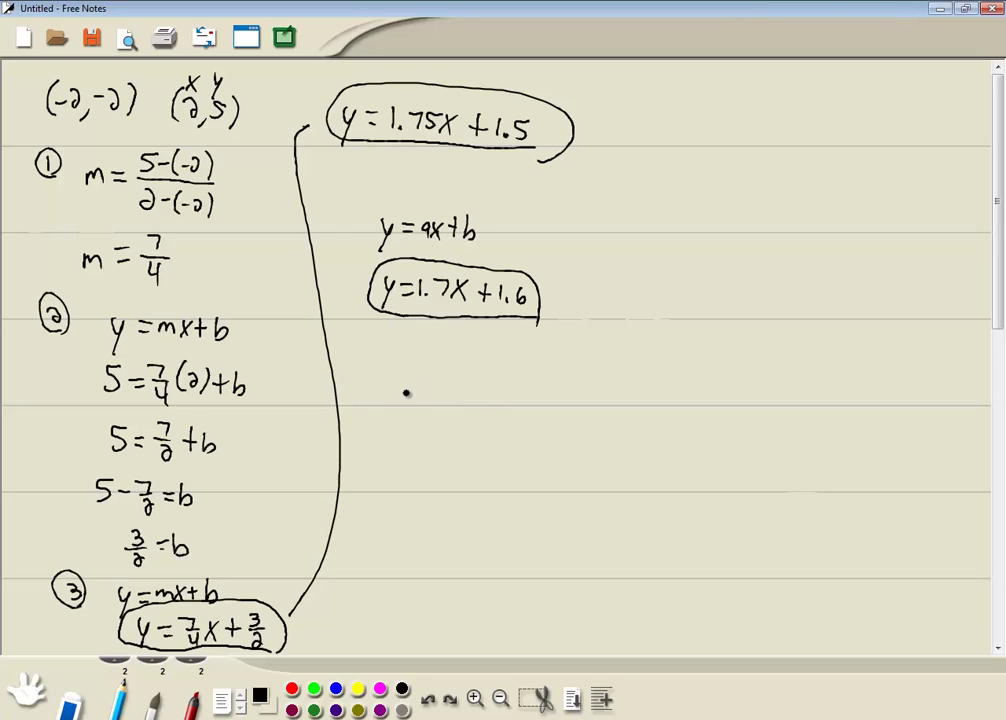
Step: Start an X column header in Free Notes and open MathXL's data table
mouse_move(404, 381)
mouse_down()
mouse_move(432, 410)
mouse_move(406, 412)
mouse_move(441, 418)
mouse_up()
key(alt+Tab)
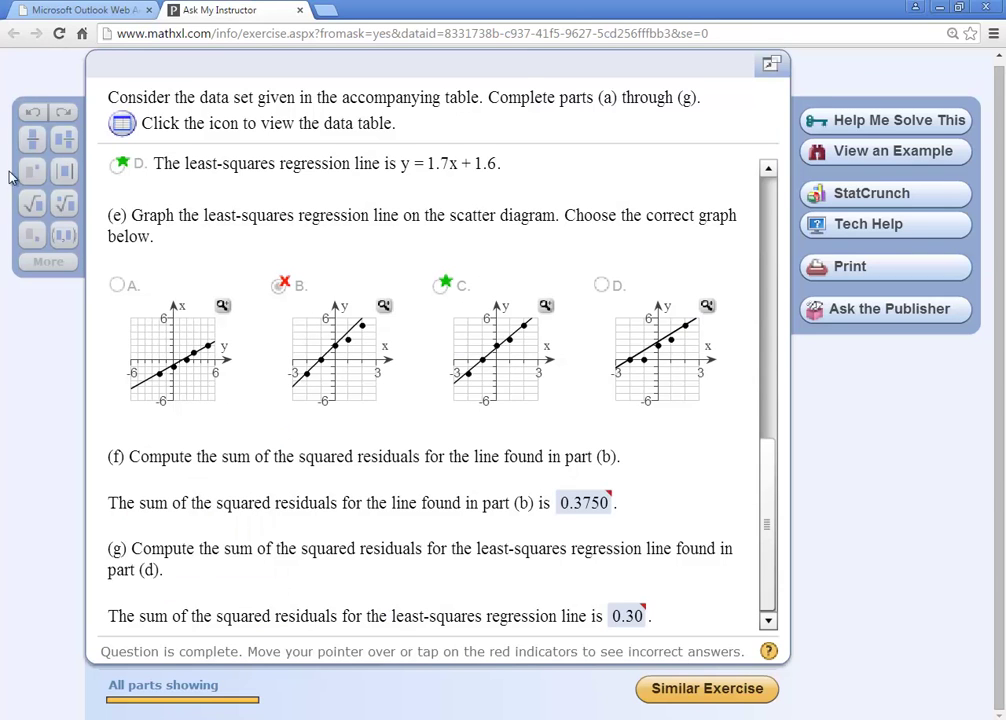
click(121, 124)
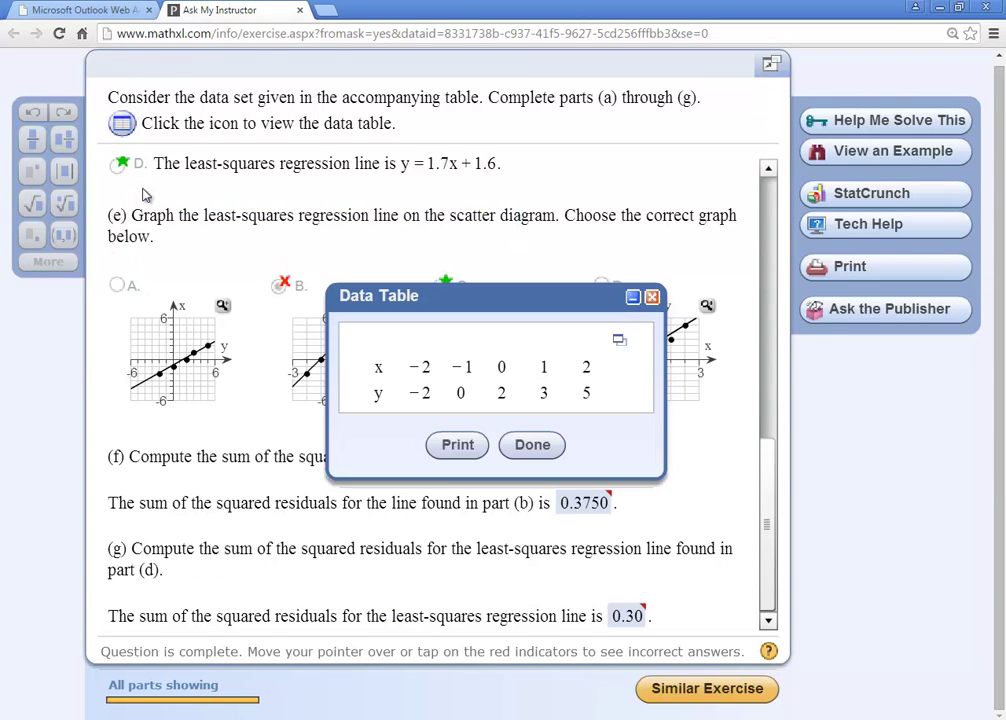
key(alt+Tab)
Step: Copy x values −2 to 2 and y values −2, 0, 2, 3, 5 into an X–y table
drag(386, 421, 393, 422)
mouse_move(397, 416)
mouse_down()
mouse_move(411, 432)
mouse_move(390, 461)
mouse_move(405, 470)
mouse_move(414, 502)
mouse_move(410, 594)
mouse_up()
key(alt+Tab)
key(alt+Tab)
mouse_move(484, 374)
mouse_down()
mouse_move(490, 400)
mouse_move(519, 408)
mouse_move(482, 432)
mouse_up()
Step: Mark the 1.75x + 1.5 line as ŷ with an arrow and hat, and begin a ŷ header
key(alt+Tab)
key(alt+Tab)
mouse_move(486, 424)
mouse_down()
mouse_move(497, 444)
mouse_move(481, 478)
mouse_move(487, 520)
mouse_move(468, 600)
mouse_up()
key(alt+Tab)
key(alt+Tab)
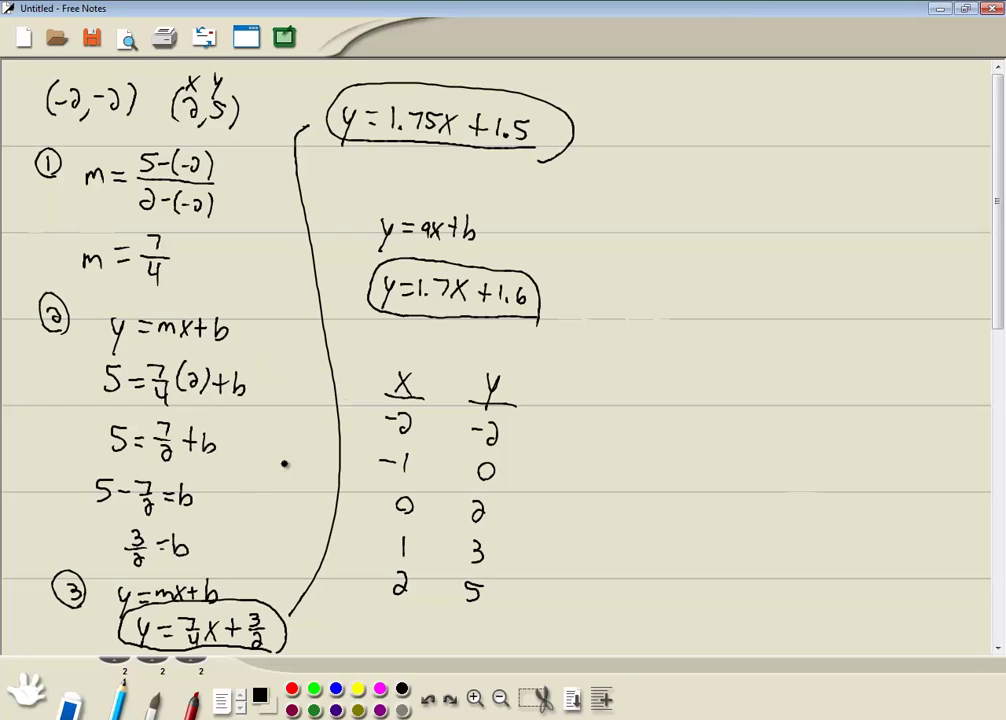
mouse_move(633, 128)
mouse_down()
mouse_move(580, 128)
mouse_move(585, 147)
mouse_up()
drag(345, 99, 356, 99)
mouse_move(551, 389)
mouse_down()
mouse_move(550, 409)
mouse_move(561, 381)
mouse_move(598, 404)
mouse_move(617, 391)
mouse_move(647, 393)
mouse_move(657, 408)
mouse_move(666, 396)
mouse_move(692, 406)
mouse_up()
Step: Finish and underline the ŷ = 1.75x+1.5 header, then write 1.75(-2)+1.5 for x = −2
click(688, 406)
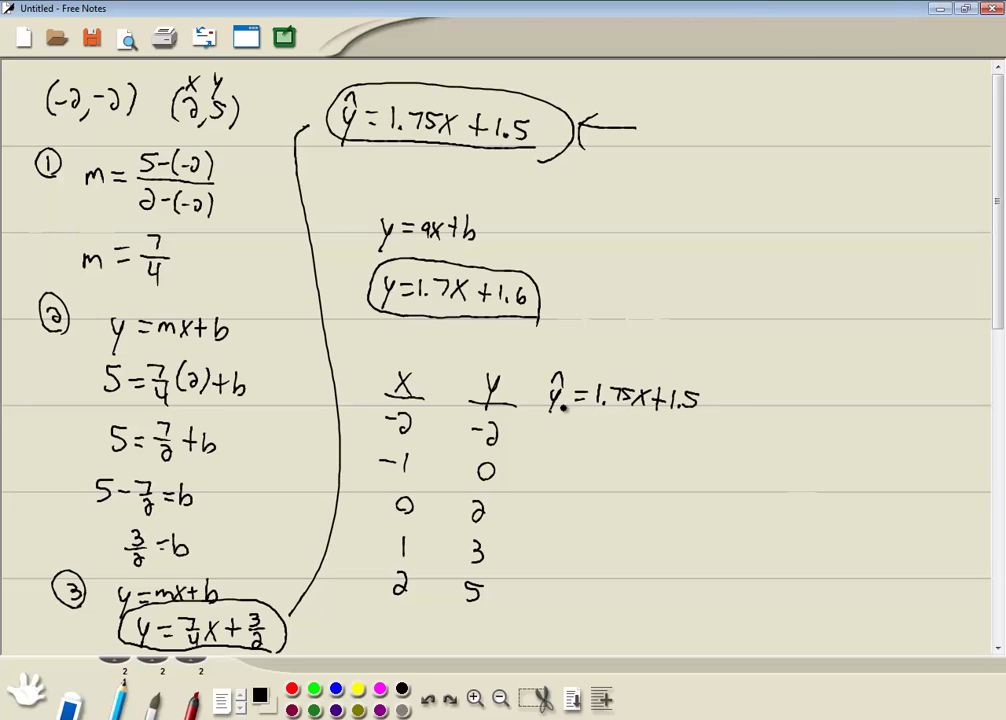
drag(550, 410, 694, 421)
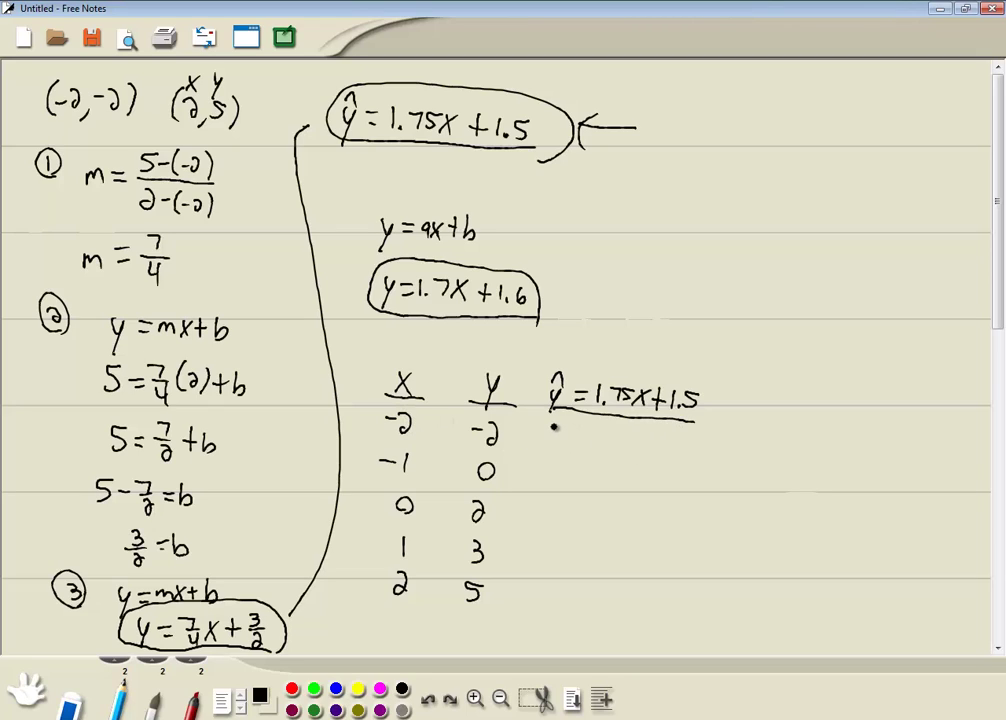
click(566, 443)
mouse_move(555, 426)
mouse_down()
mouse_move(556, 445)
mouse_move(598, 444)
mouse_up()
mouse_move(615, 428)
mouse_down()
mouse_move(613, 447)
mouse_move(622, 440)
mouse_up()
mouse_move(626, 432)
mouse_down()
mouse_move(642, 449)
mouse_move(660, 441)
mouse_up()
mouse_move(654, 434)
mouse_down()
mouse_move(653, 451)
mouse_move(683, 456)
mouse_up()
click(679, 455)
drag(686, 441, 694, 440)
Step: Write 1.75(-1)+1.5 and 1.75(0)+1.5 in the x = −1 and x = 0 rows
mouse_move(541, 467)
mouse_down()
mouse_move(541, 483)
mouse_move(576, 484)
mouse_up()
click(551, 483)
drag(578, 467, 623, 490)
mouse_move(633, 468)
mouse_down()
mouse_move(637, 492)
mouse_move(653, 484)
mouse_up()
mouse_move(663, 477)
mouse_down()
mouse_move(663, 491)
mouse_move(674, 492)
mouse_move(685, 476)
mouse_up()
click(668, 491)
click(545, 522)
mouse_move(537, 508)
mouse_down()
mouse_move(536, 522)
mouse_move(570, 523)
mouse_up()
mouse_move(572, 508)
mouse_down()
mouse_move(601, 528)
mouse_move(614, 513)
mouse_move(624, 530)
mouse_up()
mouse_move(630, 522)
mouse_down()
mouse_move(645, 522)
mouse_move(638, 530)
mouse_up()
mouse_move(658, 524)
mouse_down()
mouse_move(659, 537)
mouse_move(672, 533)
mouse_up()
drag(674, 516, 682, 516)
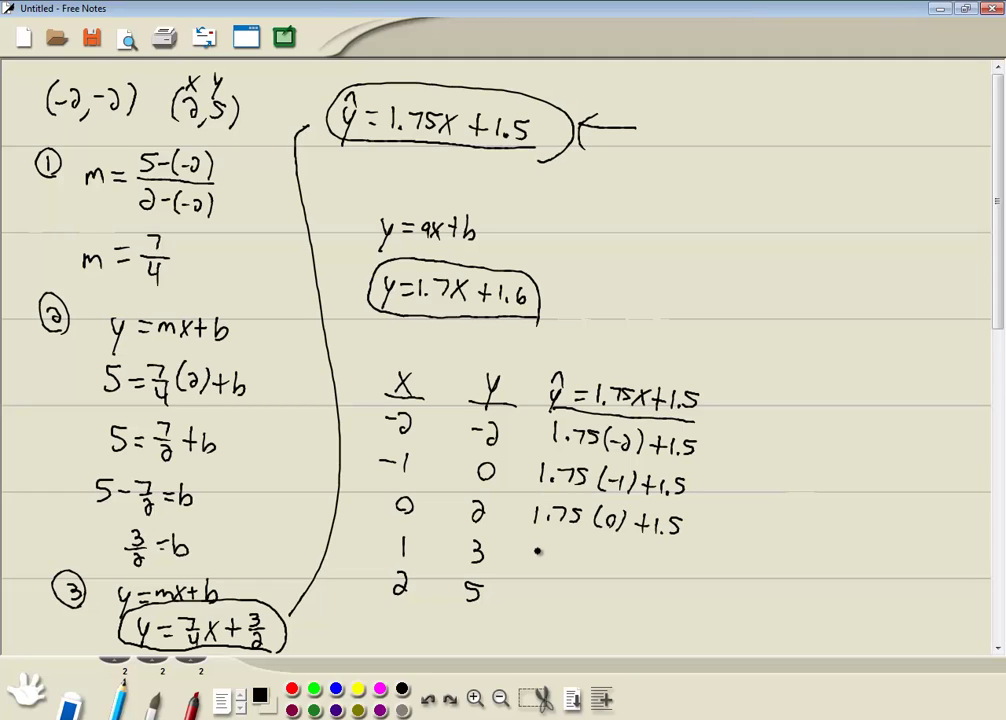
Step: Write 1.75(1)+1.5 and 1.75(2)+1.5 for x = 1 and 2, and evaluate x = 0 to 1.5
click(541, 563)
mouse_move(533, 549)
mouse_down()
mouse_move(533, 565)
mouse_move(566, 565)
mouse_up()
drag(568, 550, 589, 563)
mouse_move(598, 545)
mouse_down()
mouse_move(598, 562)
mouse_move(625, 555)
mouse_up()
mouse_move(618, 548)
mouse_down()
mouse_move(618, 562)
mouse_move(658, 574)
mouse_up()
click(650, 563)
drag(660, 558, 668, 558)
mouse_move(524, 583)
mouse_down()
mouse_move(524, 598)
mouse_move(541, 600)
mouse_up()
click(531, 598)
drag(555, 584, 553, 599)
mouse_move(556, 584)
mouse_down()
mouse_move(577, 605)
mouse_move(612, 613)
mouse_move(635, 604)
mouse_up()
mouse_move(628, 597)
mouse_down()
mouse_move(628, 611)
mouse_move(655, 619)
mouse_up()
click(651, 611)
drag(657, 598, 668, 598)
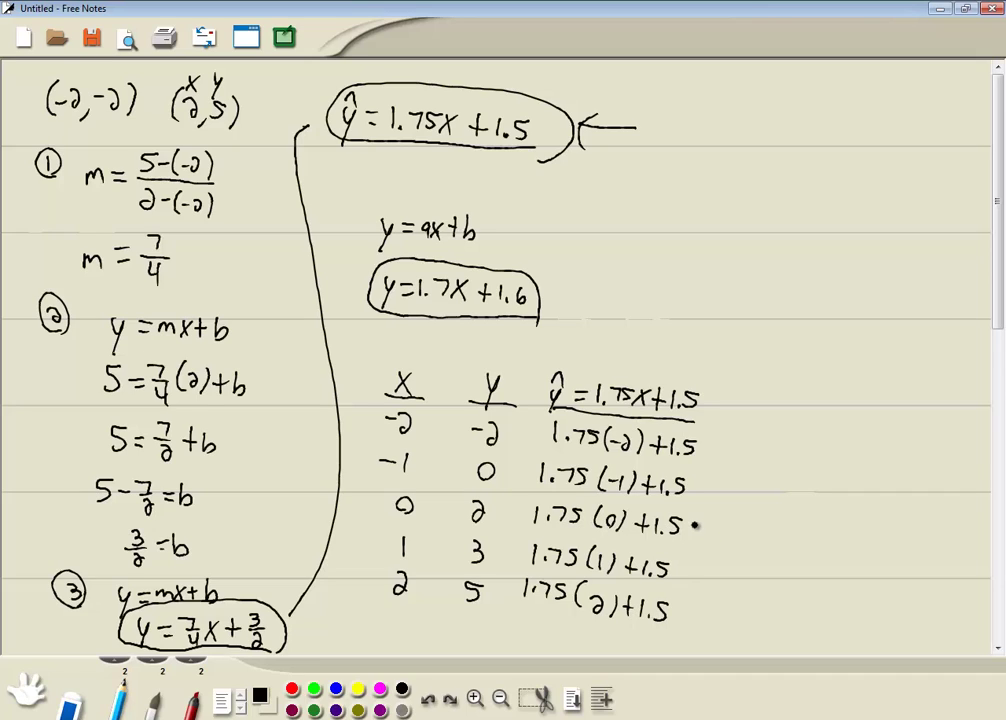
mouse_move(725, 522)
mouse_down()
mouse_move(724, 539)
mouse_move(737, 541)
mouse_move(747, 521)
mouse_up()
click(731, 538)
Step: Add an underlined y − ŷ column and work the x = 0 residual as 2−1.5 = 0.5
mouse_move(799, 406)
mouse_down()
mouse_move(785, 427)
mouse_move(800, 404)
mouse_move(819, 436)
mouse_move(835, 397)
mouse_up()
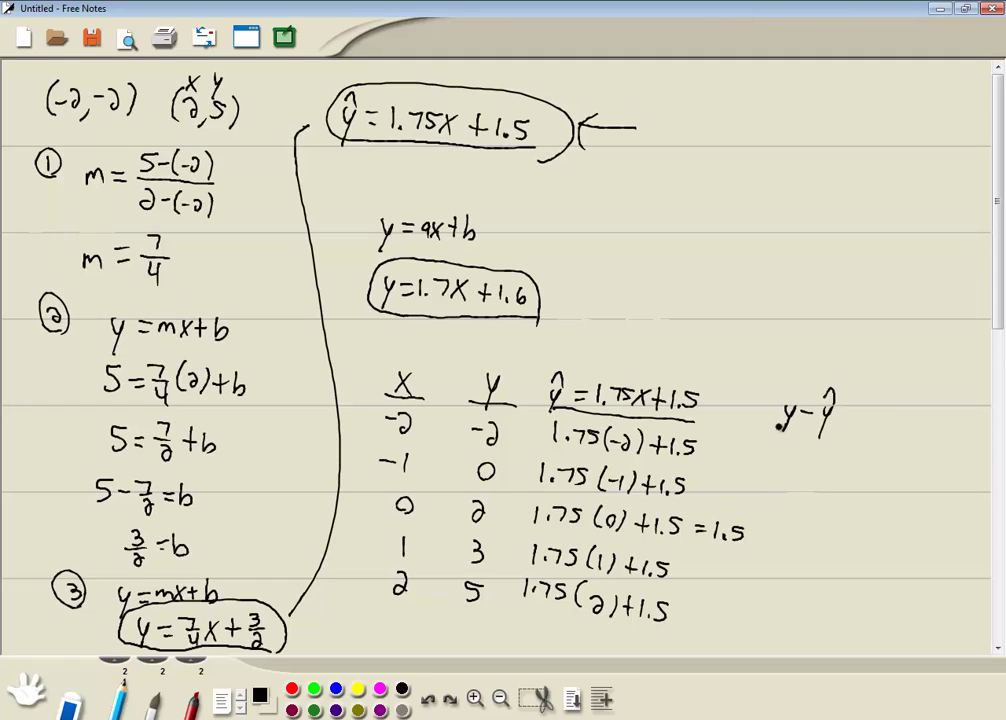
drag(777, 430, 836, 427)
mouse_move(780, 532)
mouse_down()
mouse_move(793, 548)
mouse_move(846, 537)
mouse_up()
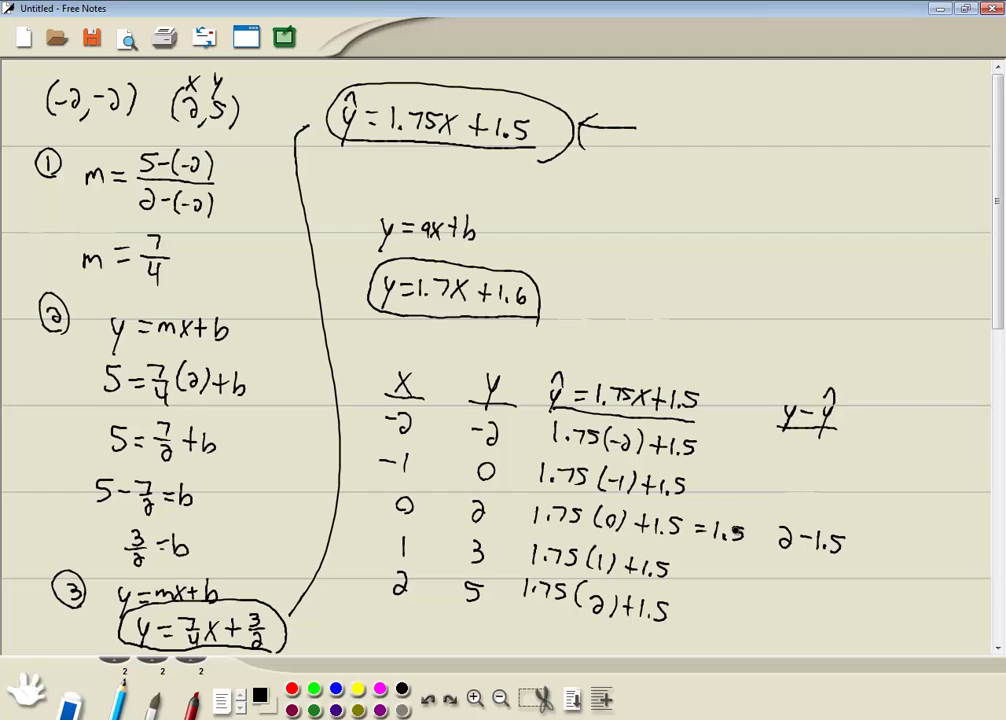
drag(851, 541, 862, 540)
drag(852, 547, 886, 557)
drag(889, 541, 900, 540)
Step: Add an underlined (y − ŷ)² column and work 0.5² = .25 for the x = 0 row
mouse_move(918, 417)
mouse_down()
mouse_move(914, 440)
mouse_move(934, 446)
mouse_move(947, 426)
mouse_up()
mouse_move(950, 422)
mouse_down()
mouse_move(958, 440)
mouse_move(963, 421)
mouse_move(971, 440)
mouse_move(990, 417)
mouse_up()
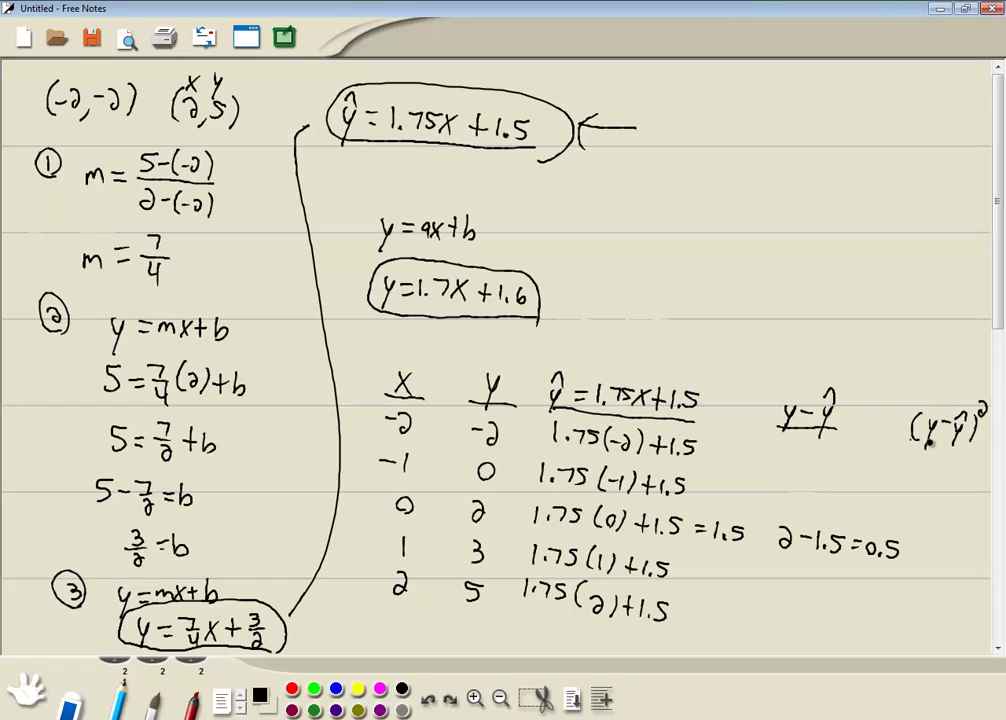
drag(910, 440, 978, 446)
mouse_move(933, 546)
mouse_down()
mouse_move(945, 557)
mouse_move(968, 548)
mouse_move(934, 569)
mouse_up()
click(941, 556)
drag(922, 578, 934, 577)
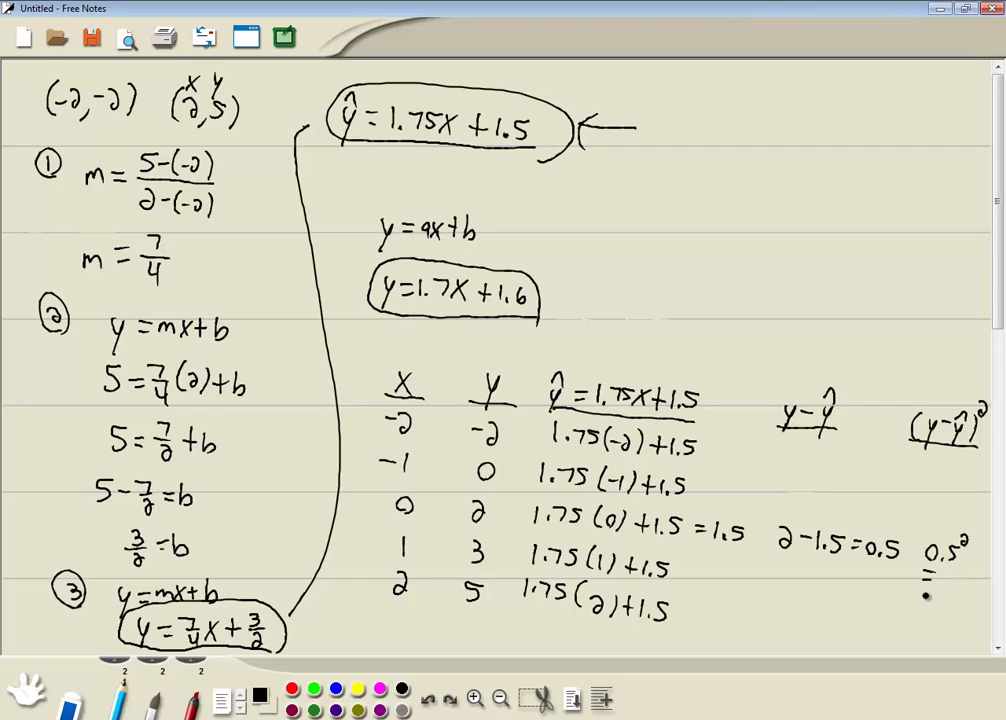
click(946, 576)
drag(951, 570, 964, 581)
scroll(940, 556, down, 3)
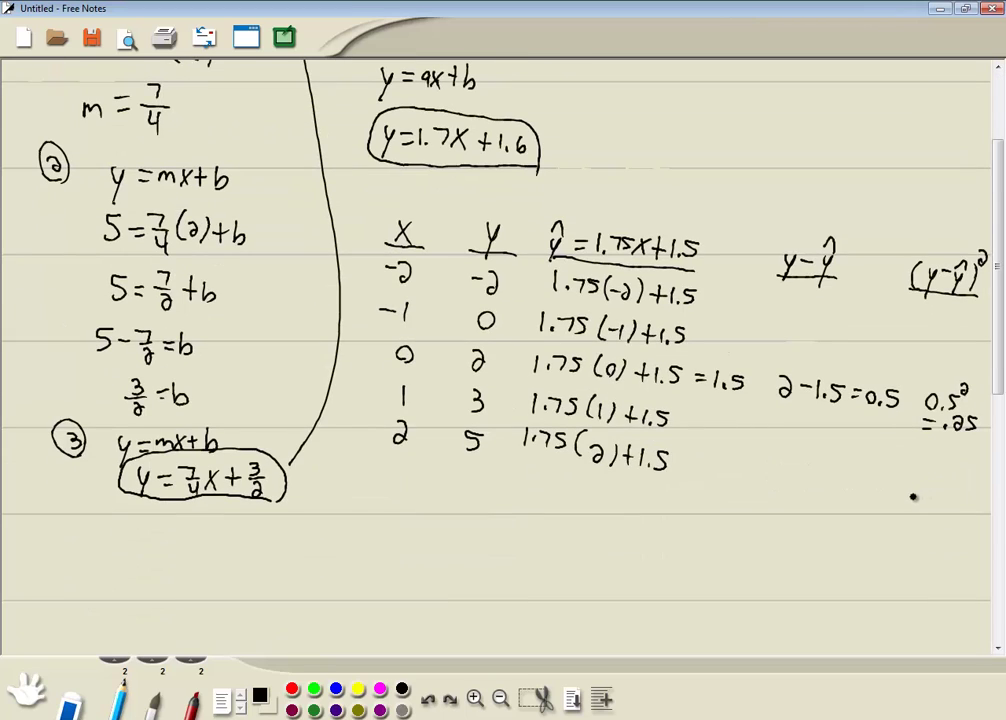
mouse_move(908, 499)
mouse_down()
mouse_move(963, 499)
mouse_move(966, 509)
mouse_up()
drag(906, 542, 969, 546)
key(alt+Tab)
click(540, 384)
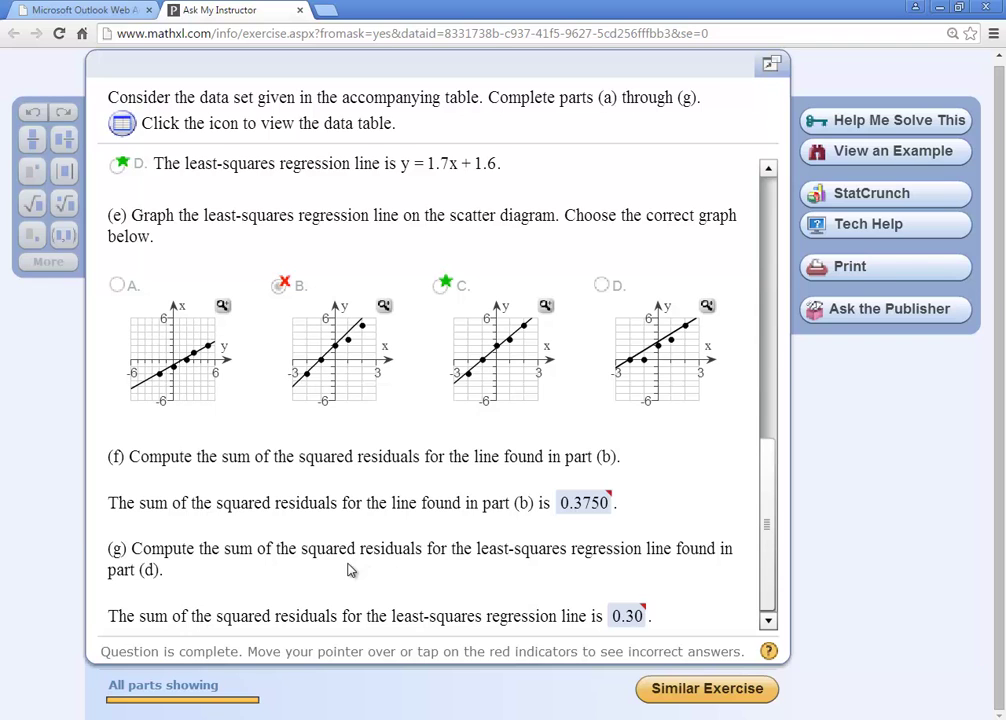
key(alt+Tab)
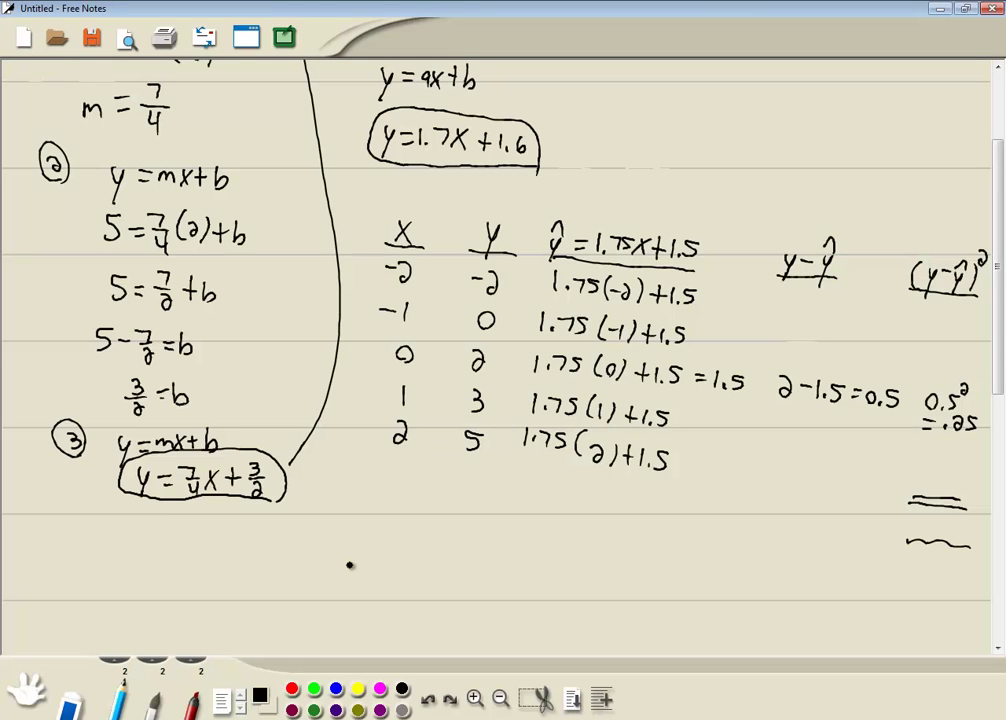